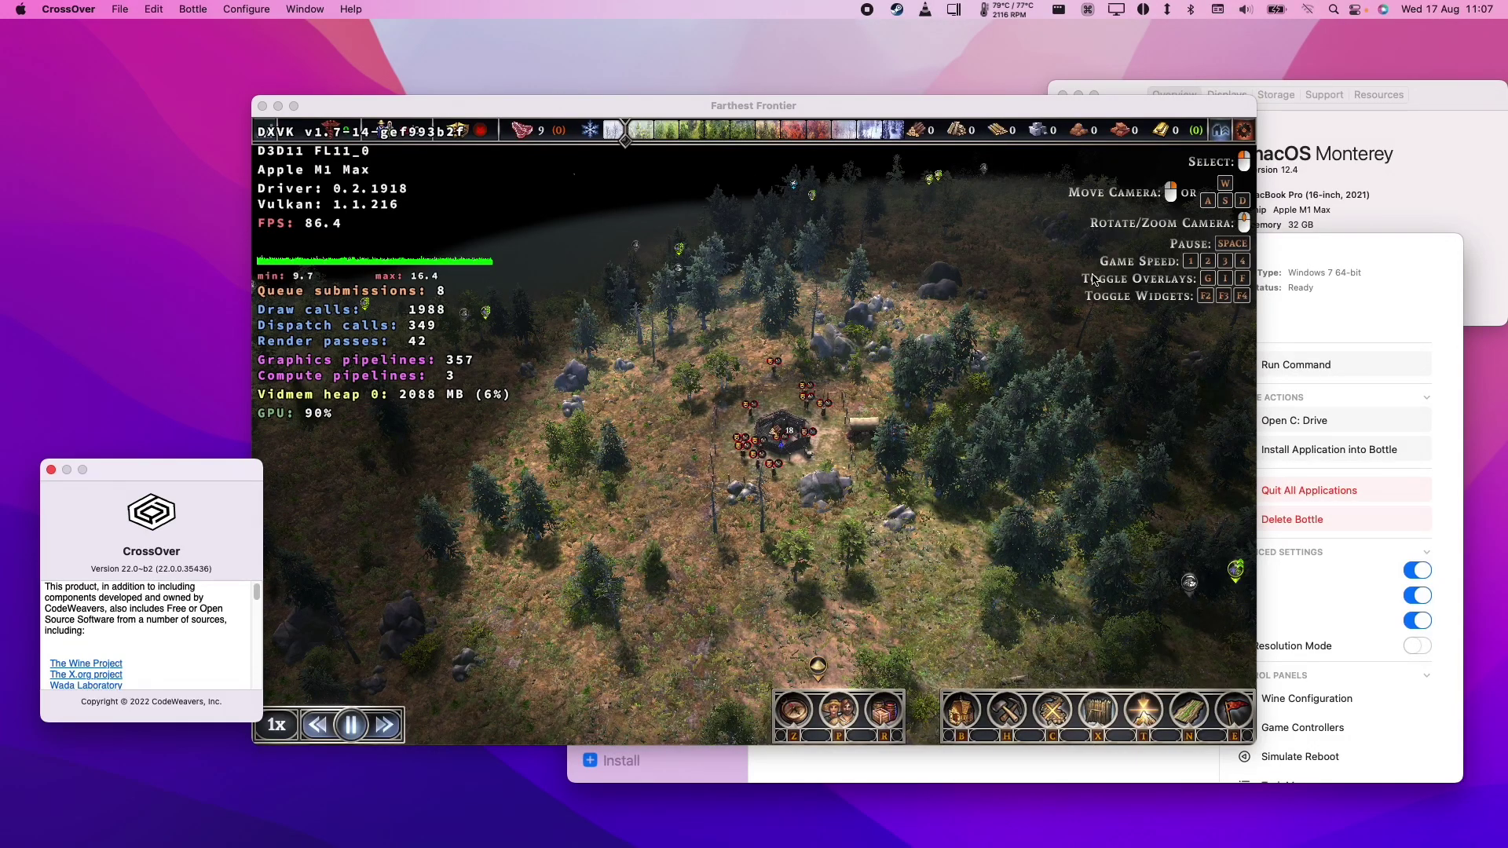
Switch between CrossOver and Farthest Frontier, then dismiss the Harvesting Resources tutorial with Escape
left_click(736, 101)
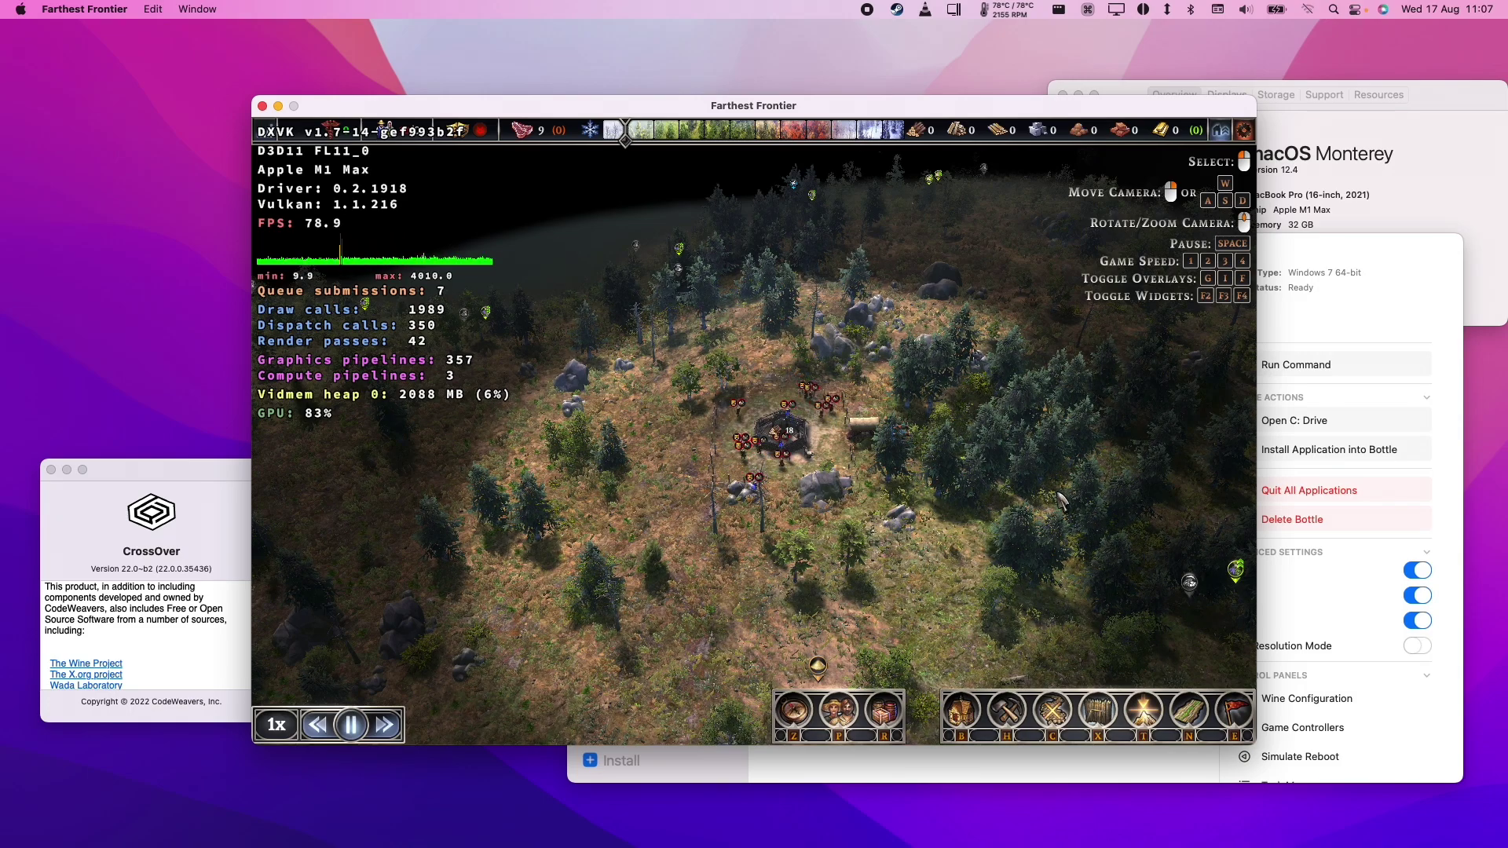
left_click(1299, 261)
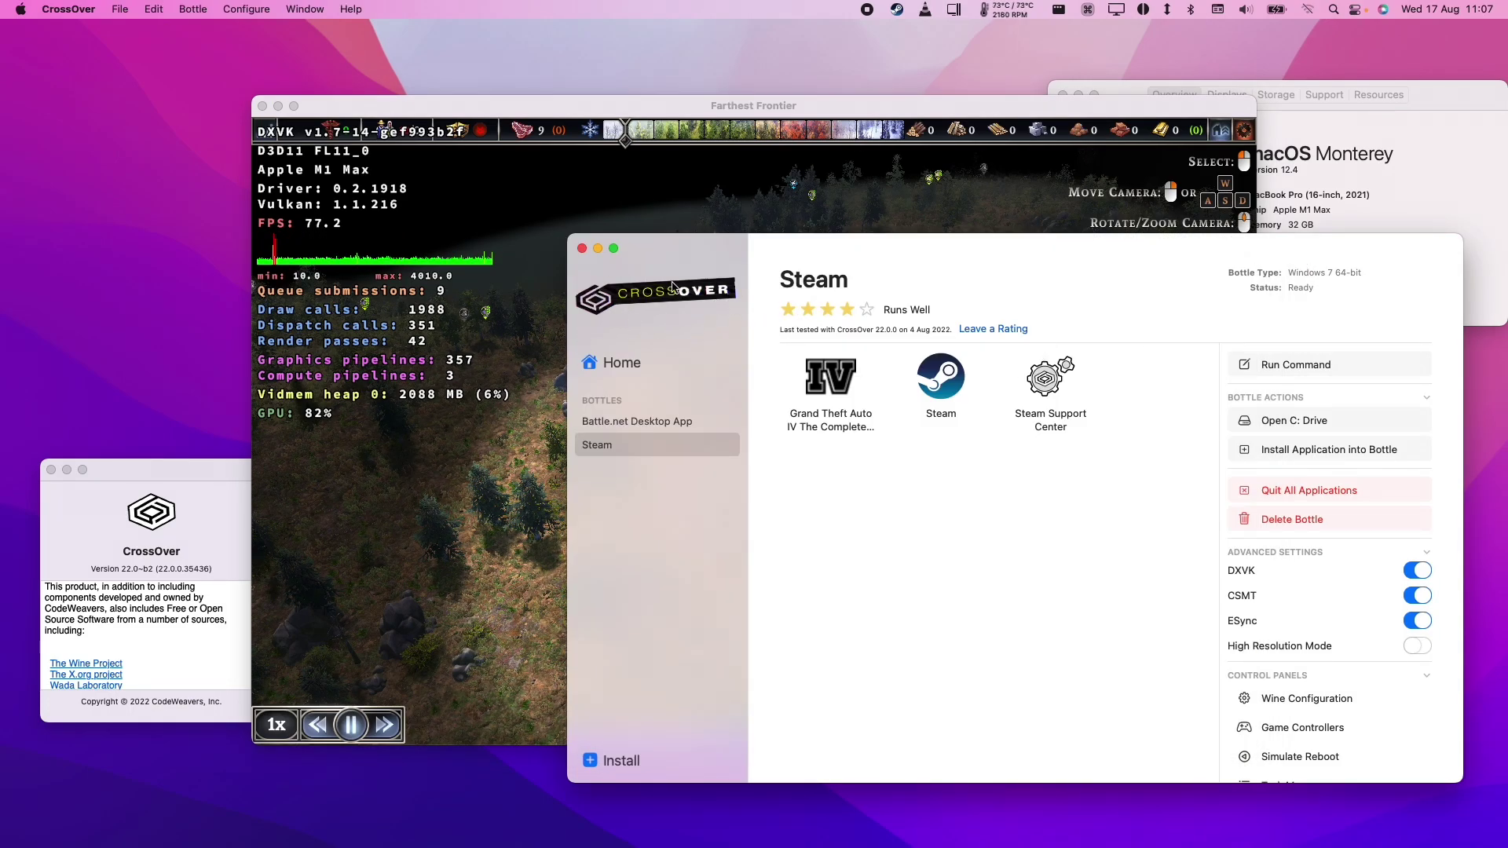
left_click(667, 113)
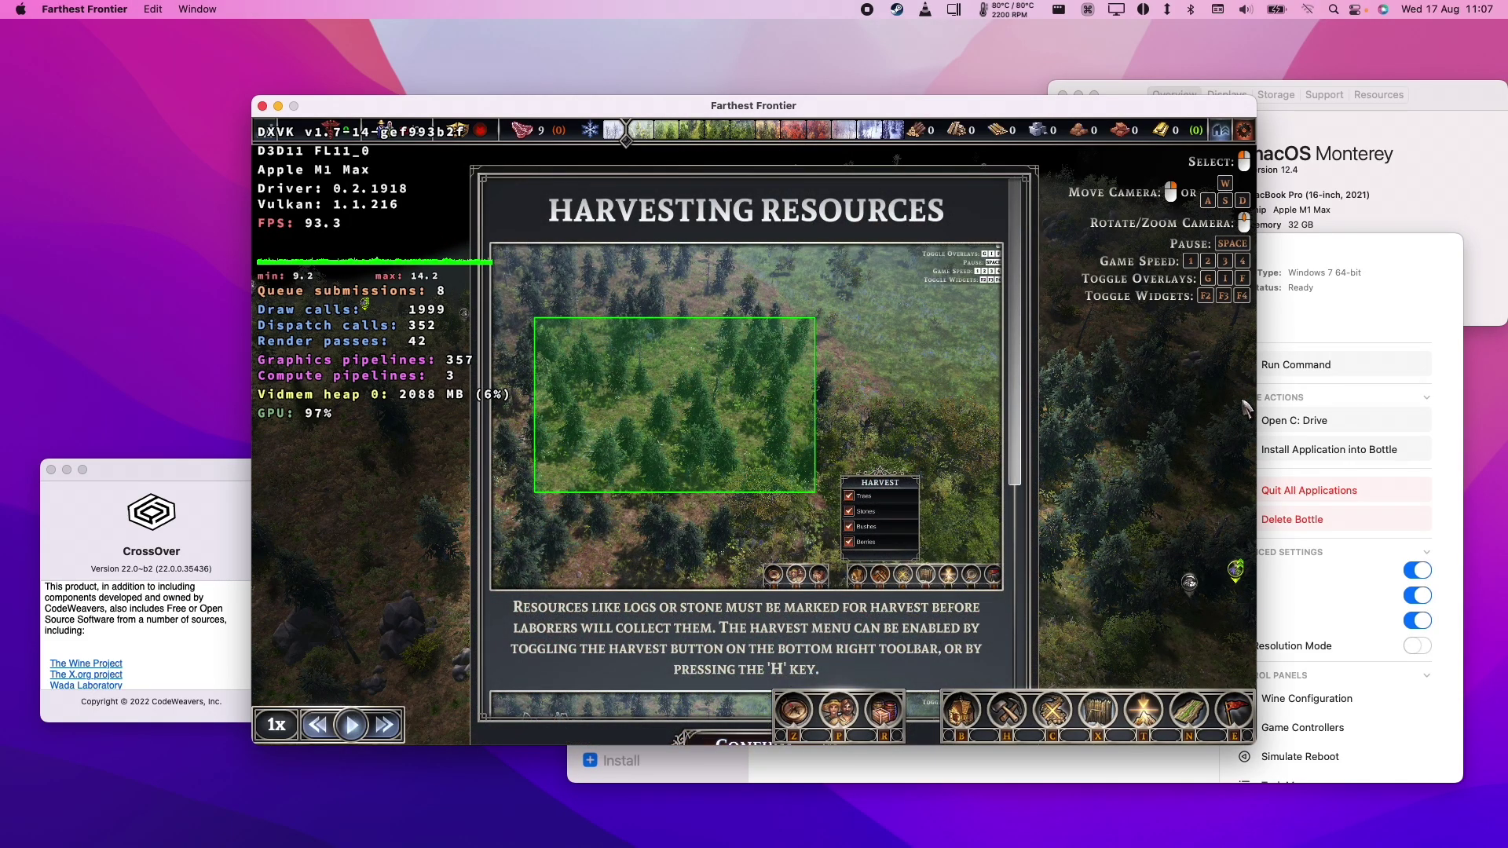
left_click(1288, 261)
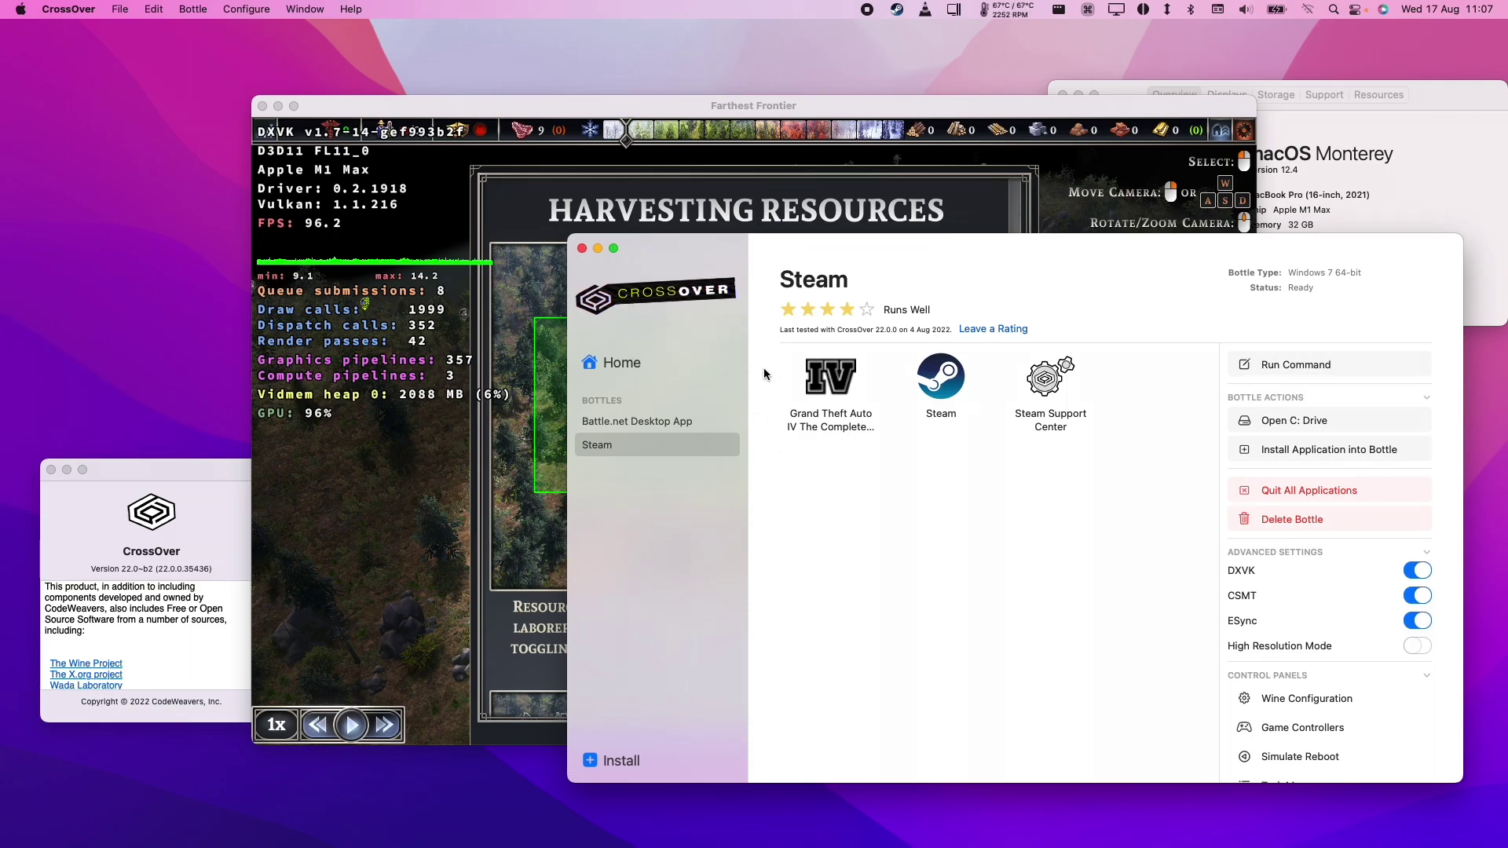
left_click(626, 114)
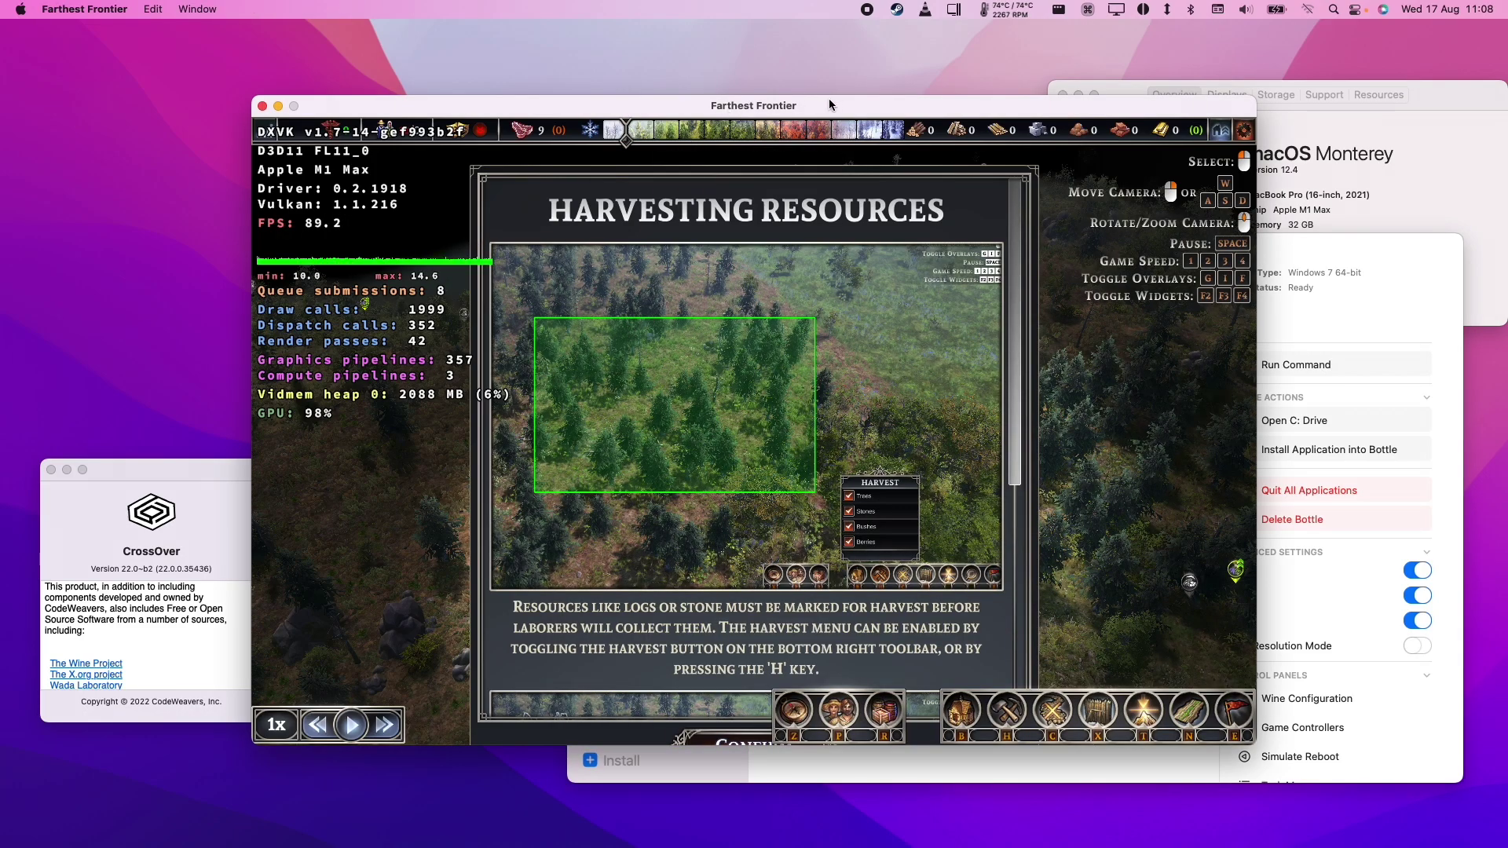
key("Escape")
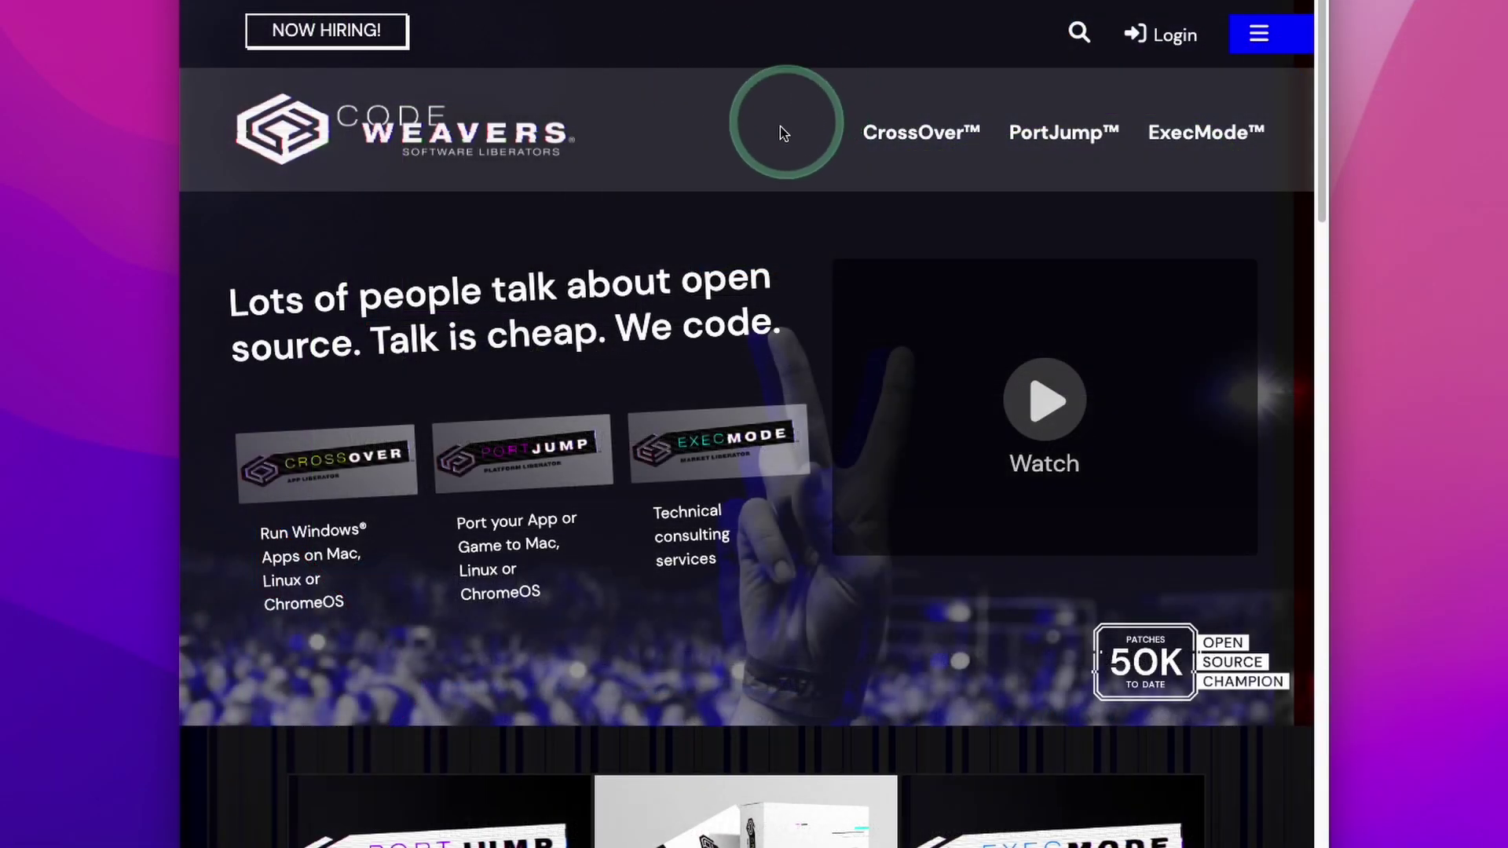
Scroll the CodeWeavers homepage and go to the CrossOver pricing page
scroll(675, 225, "down", 5)
scroll(808, 393, "down", 3)
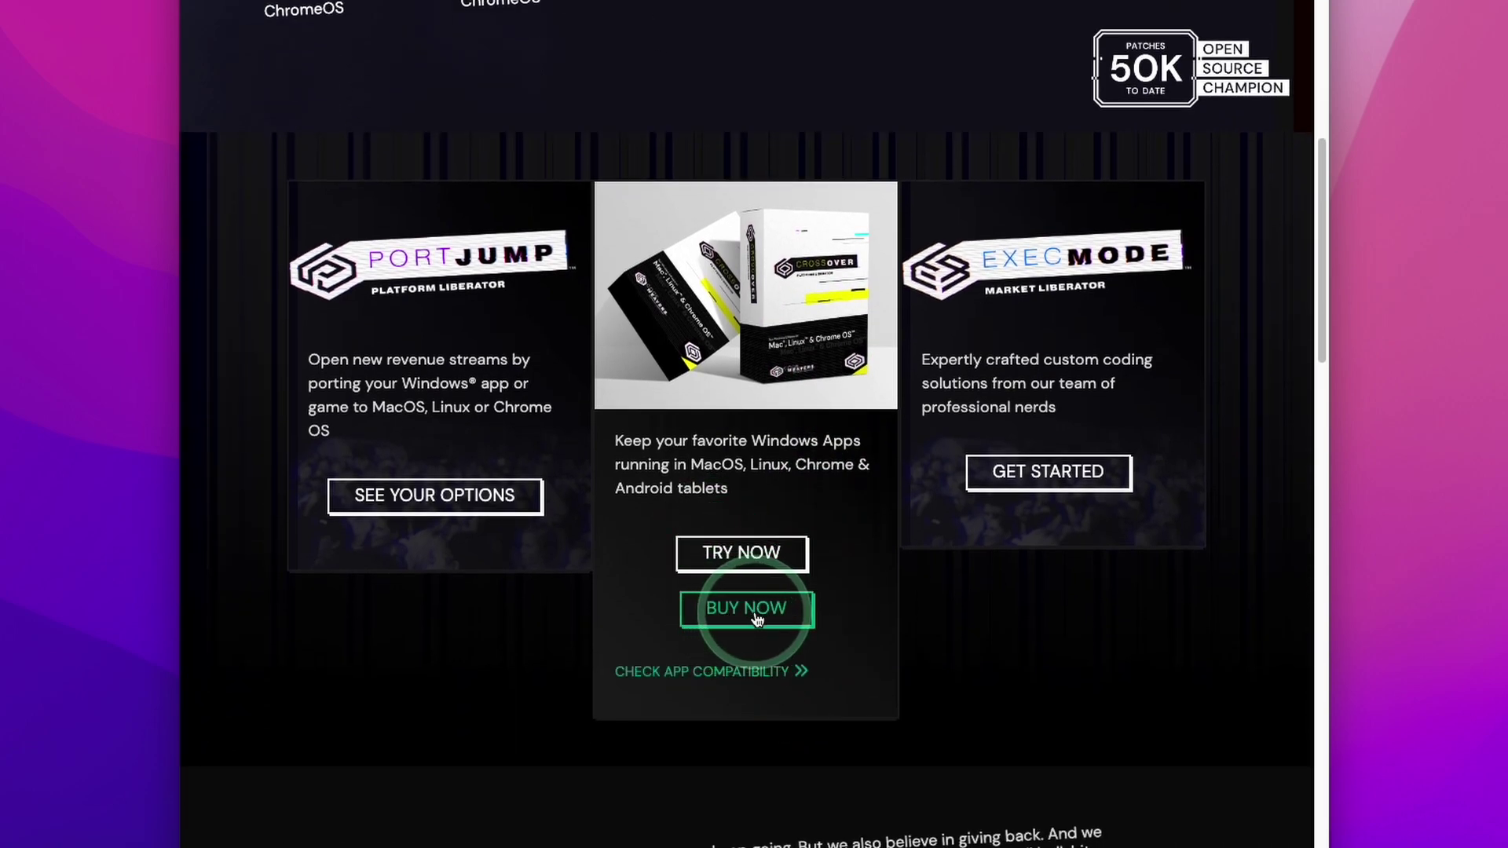
left_click(756, 620)
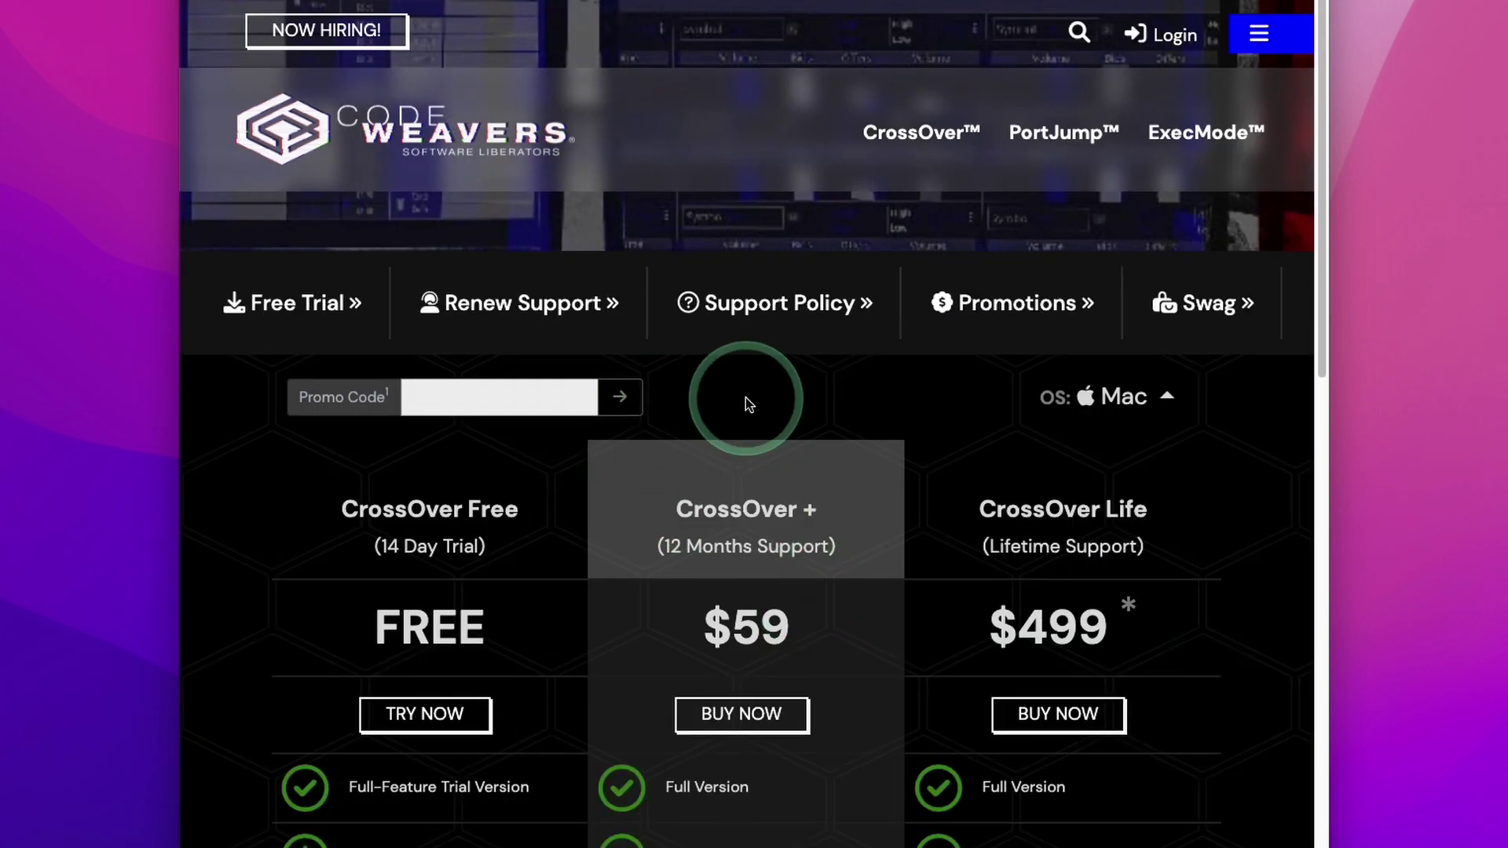
scroll(746, 384, "down", 2)
scroll(746, 375, "down", 2)
Apply promo code APPLEGAMINGWIKI and add CrossOver Mac + to the cart at $44.25
left_click(502, 159)
type("APPLEGAMINGWIKI")
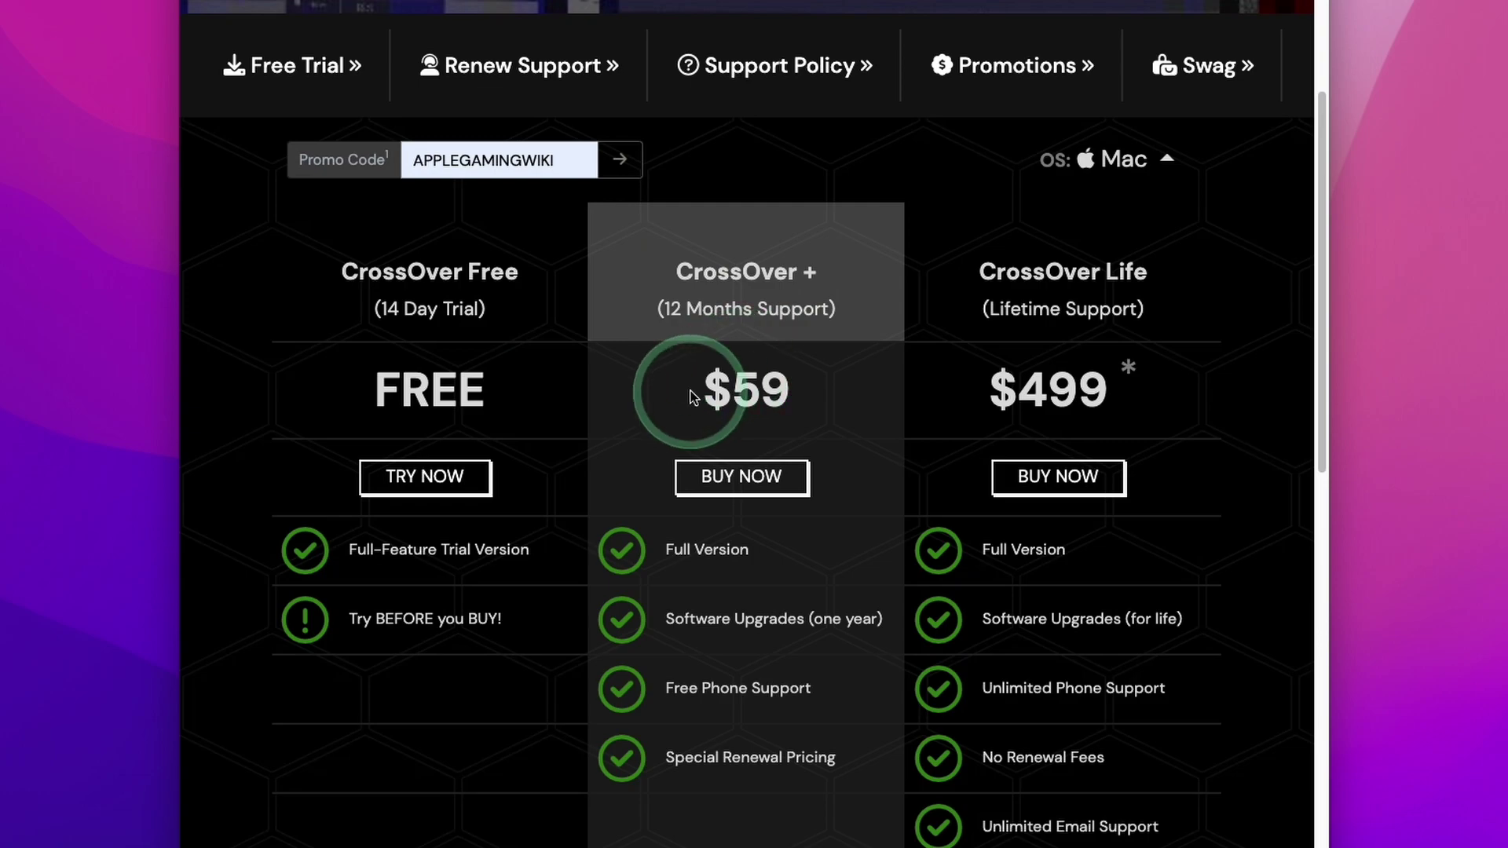
left_click_drag(705, 390, 831, 389)
left_click(620, 160)
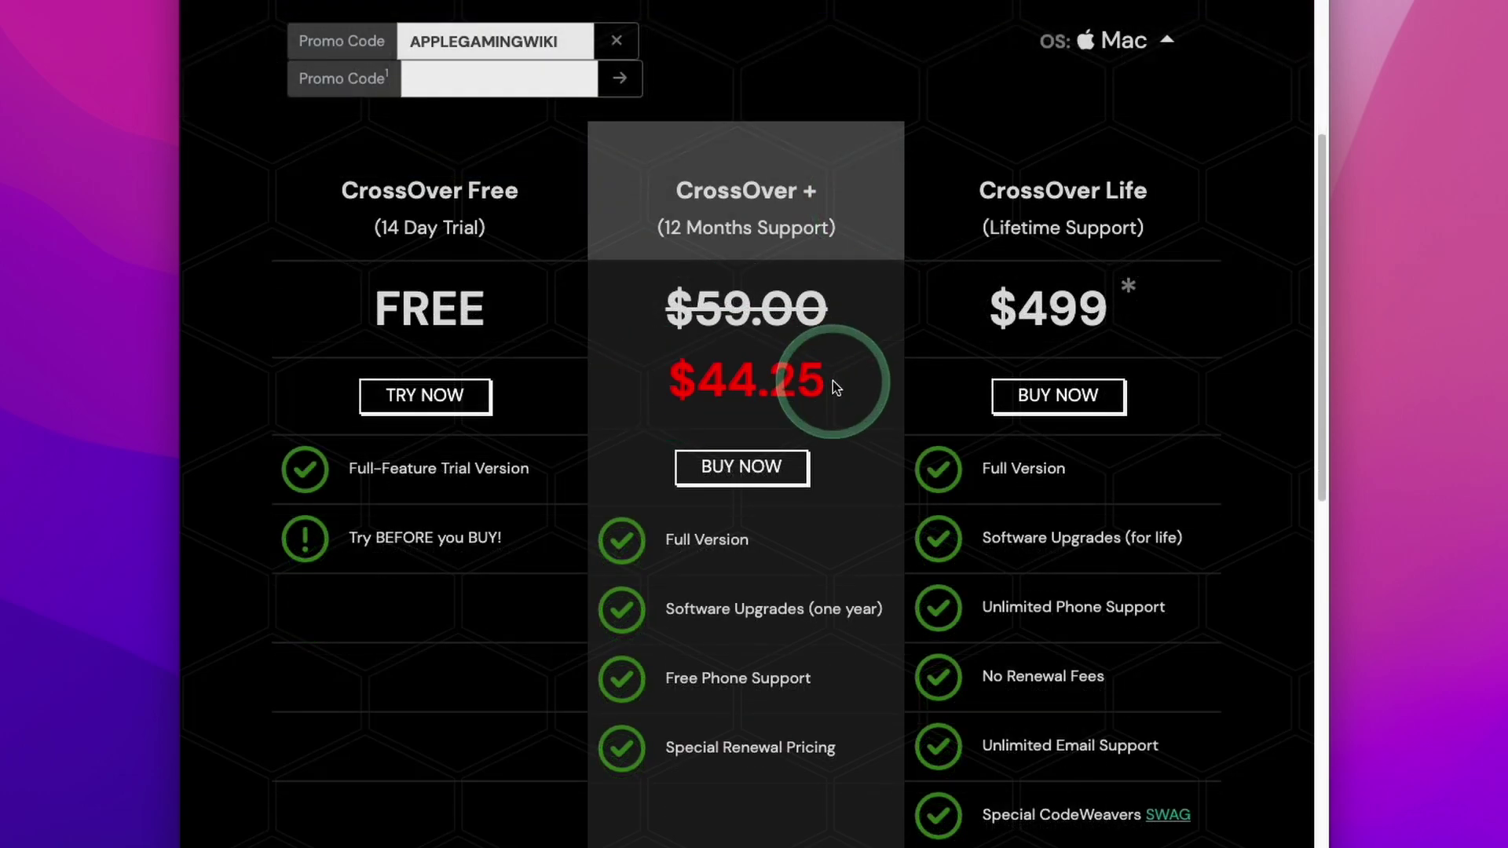
left_click(893, 389)
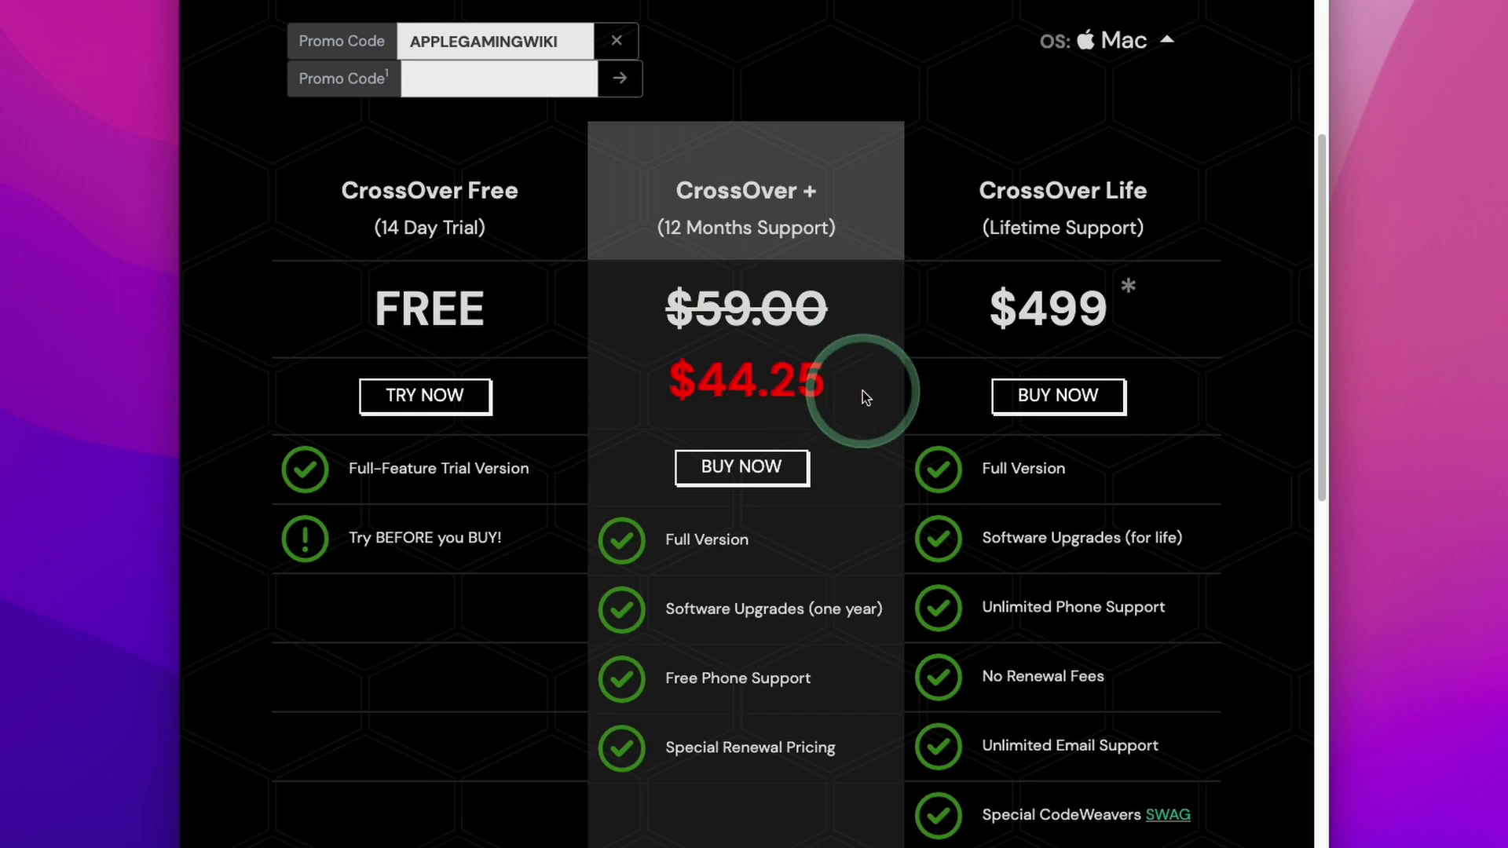
left_click(762, 478)
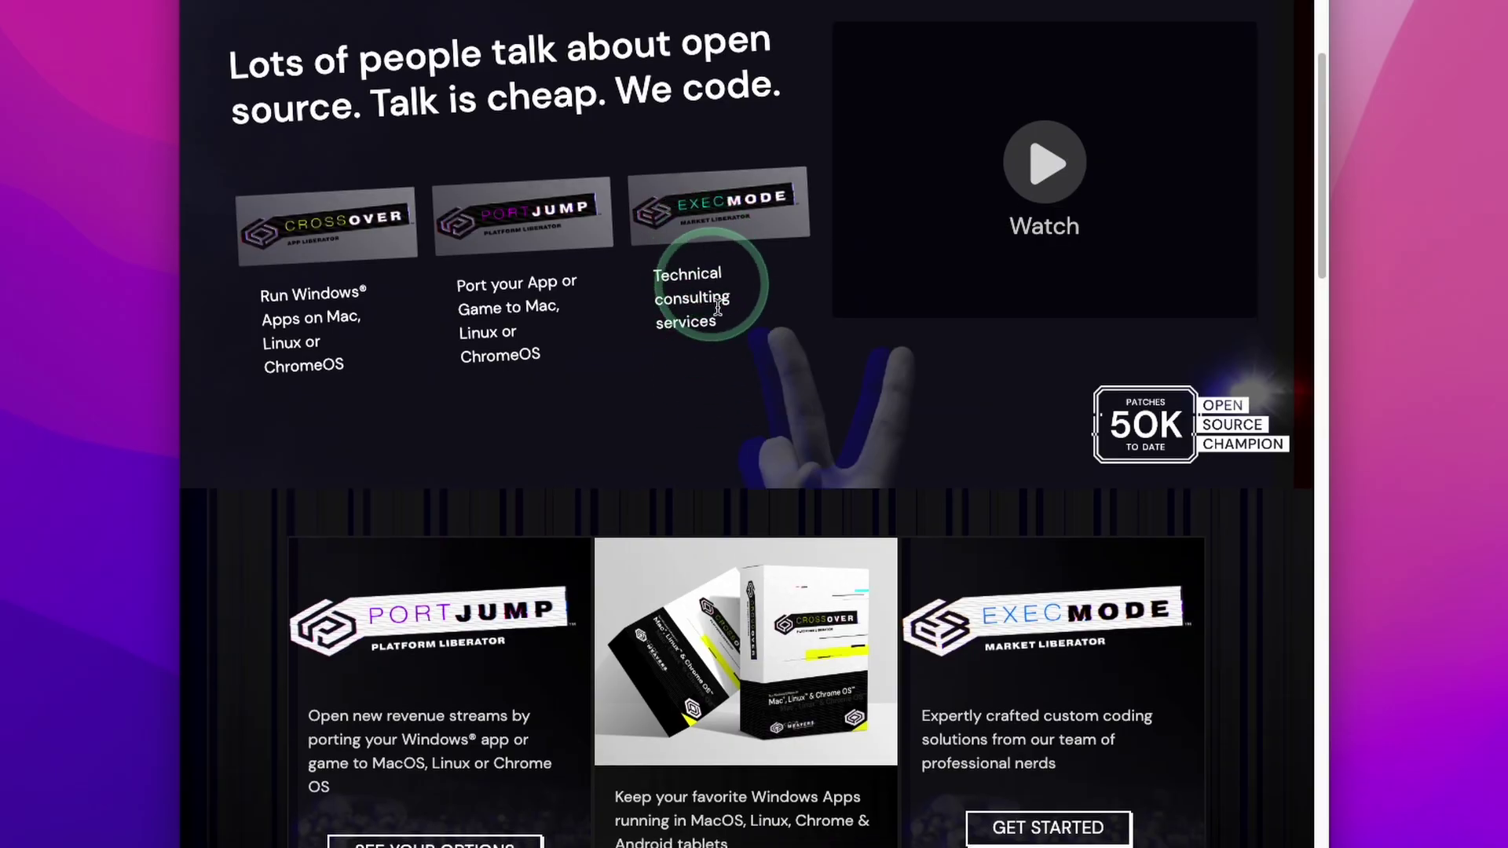
Open the CrossOver free trial form and download the crossover-21.2.0.zip trial
scroll(671, 279, "up", 3)
scroll(683, 314, "down", 5)
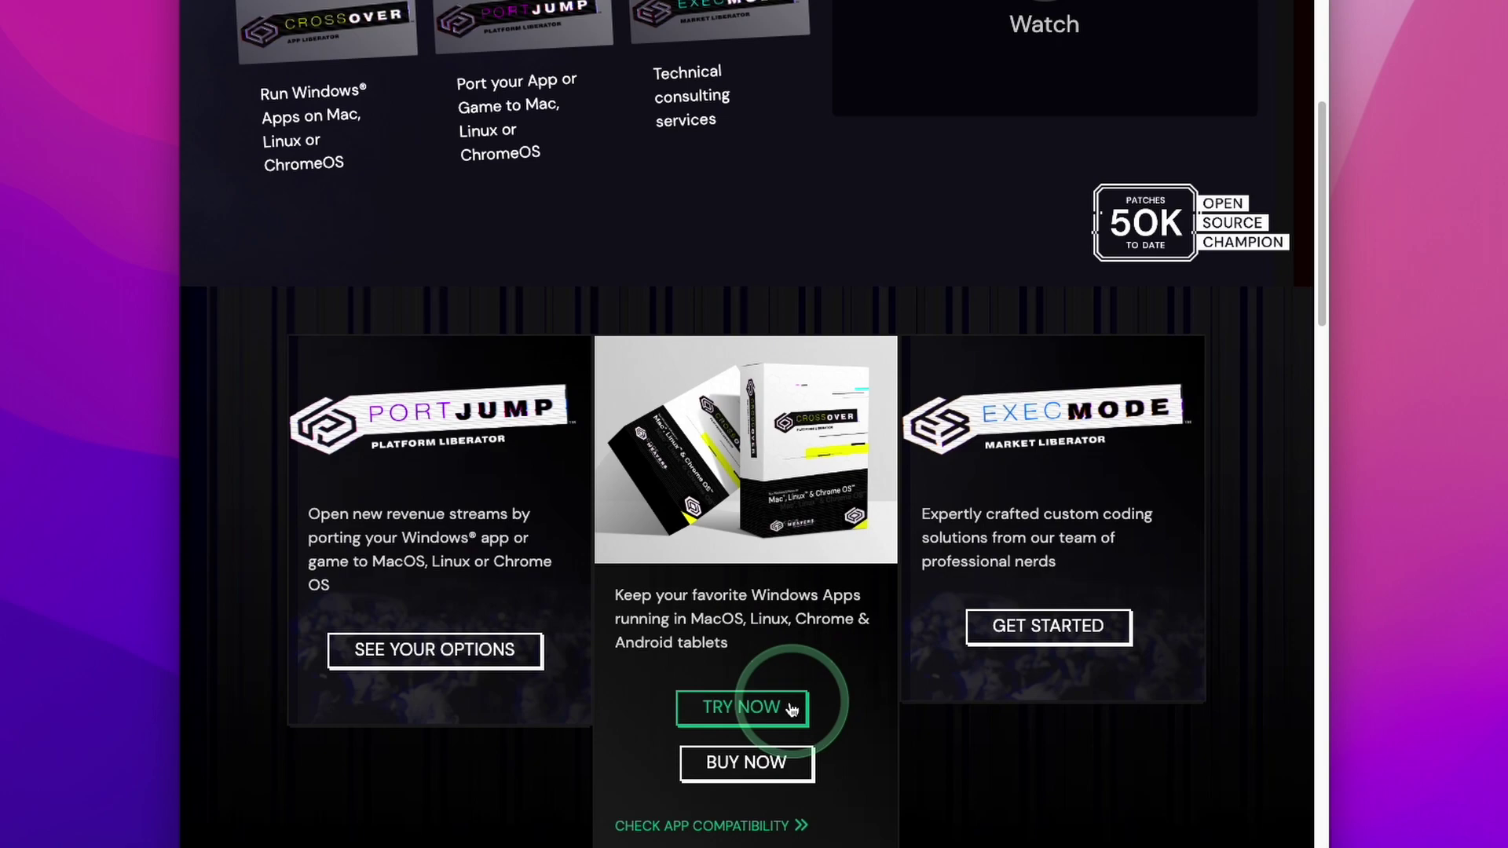
left_click(711, 707)
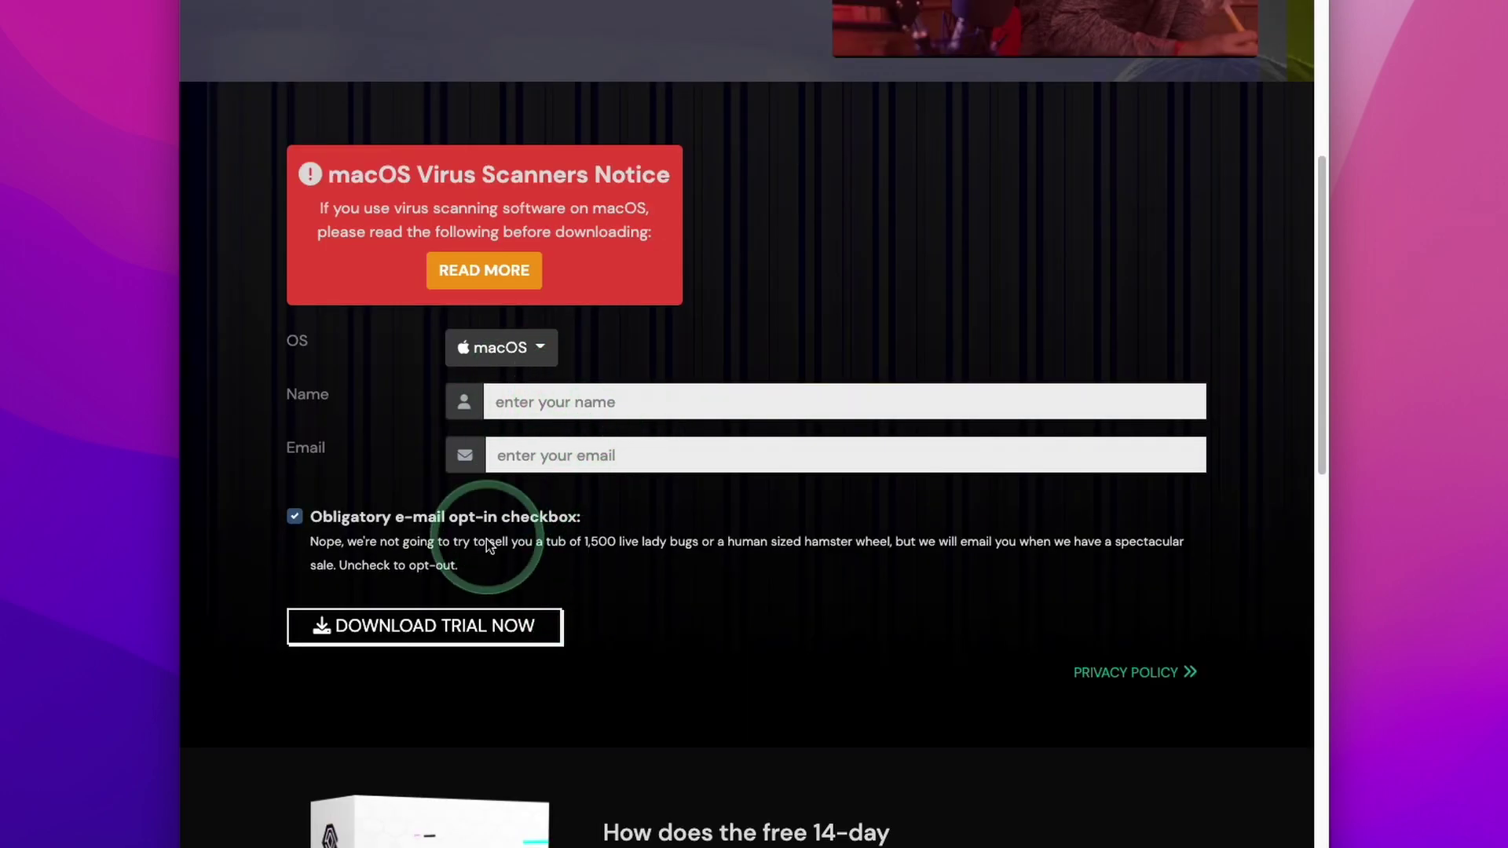
left_click(487, 625)
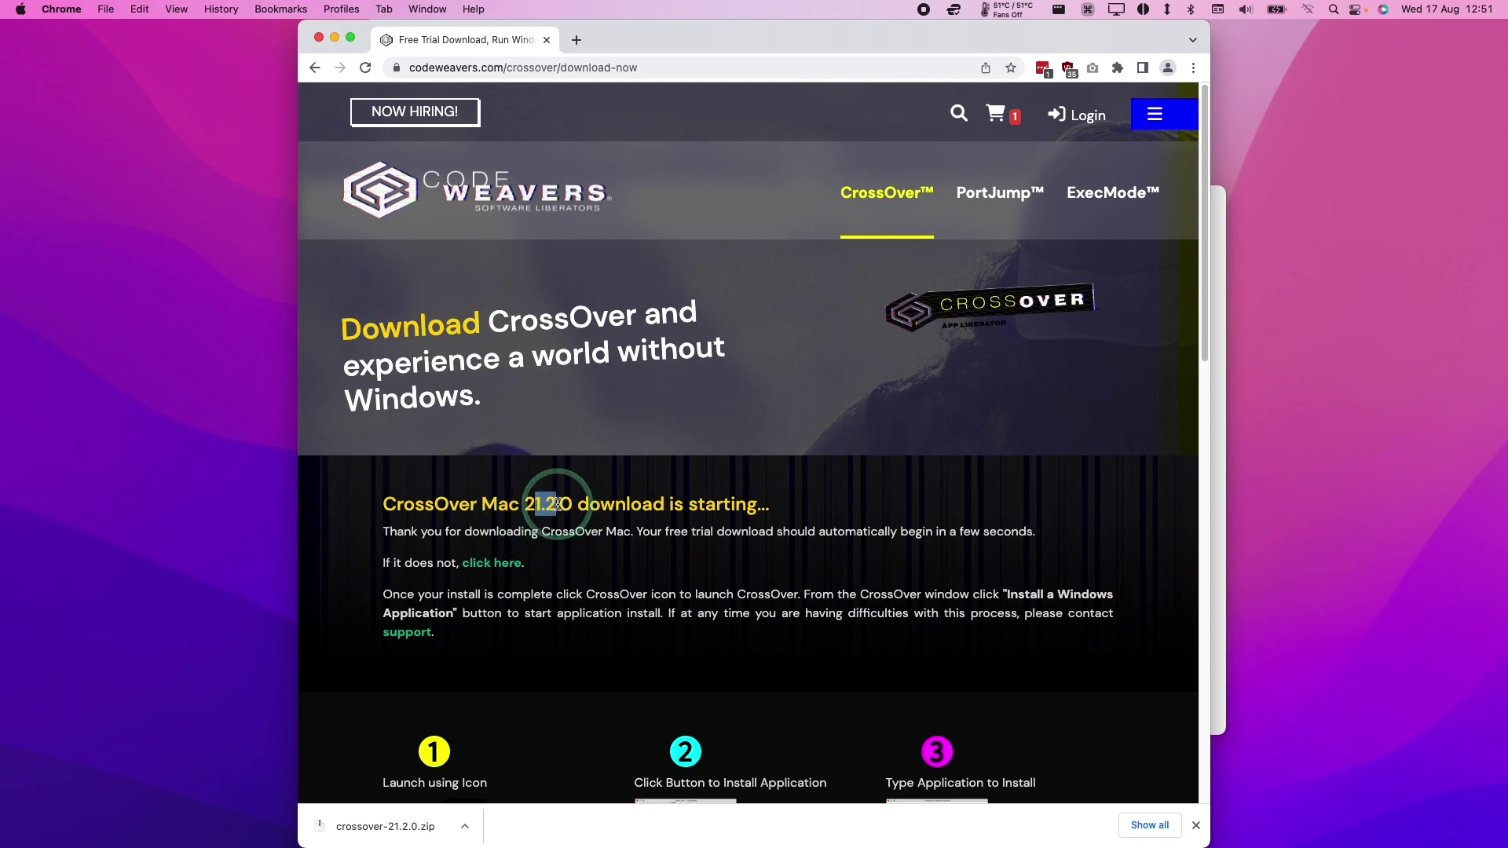
left_click(507, 500)
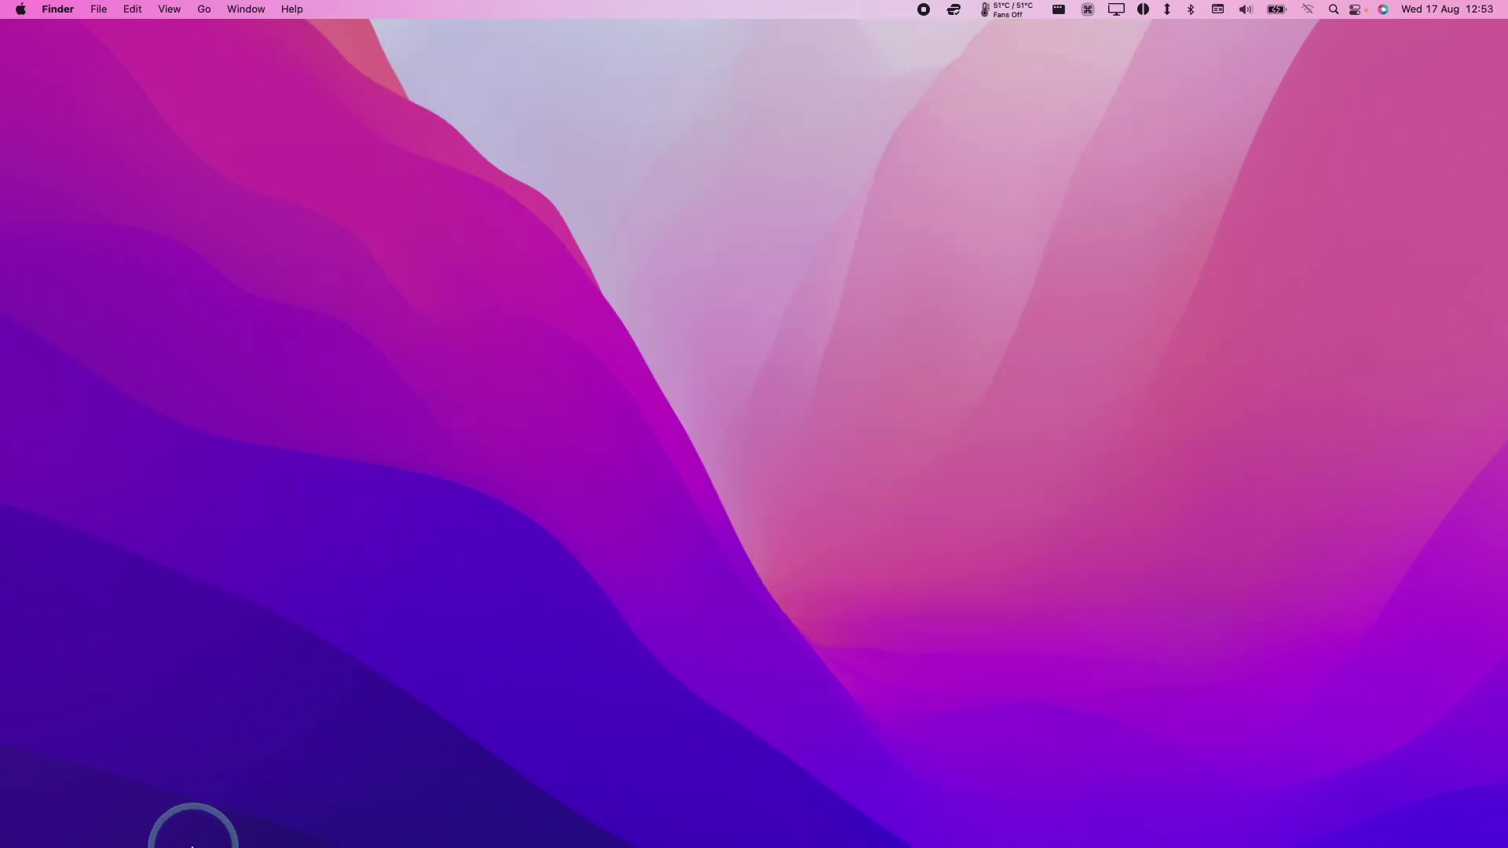
In a new Finder window, unzip the CrossOver beta archive in Downloads
mouse_move(192, 847)
left_click(152, 814)
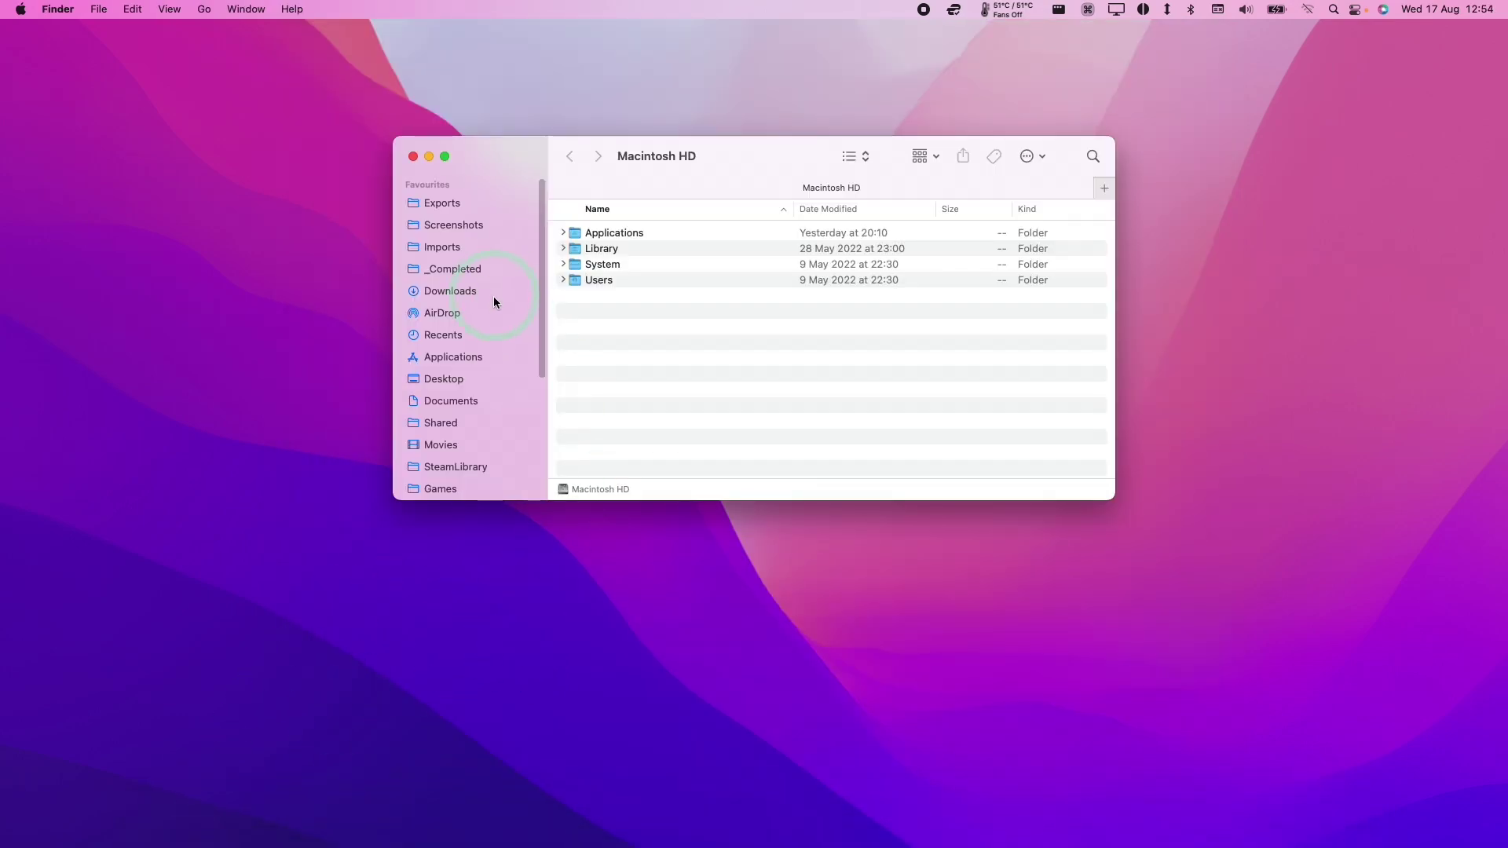
left_click(471, 291)
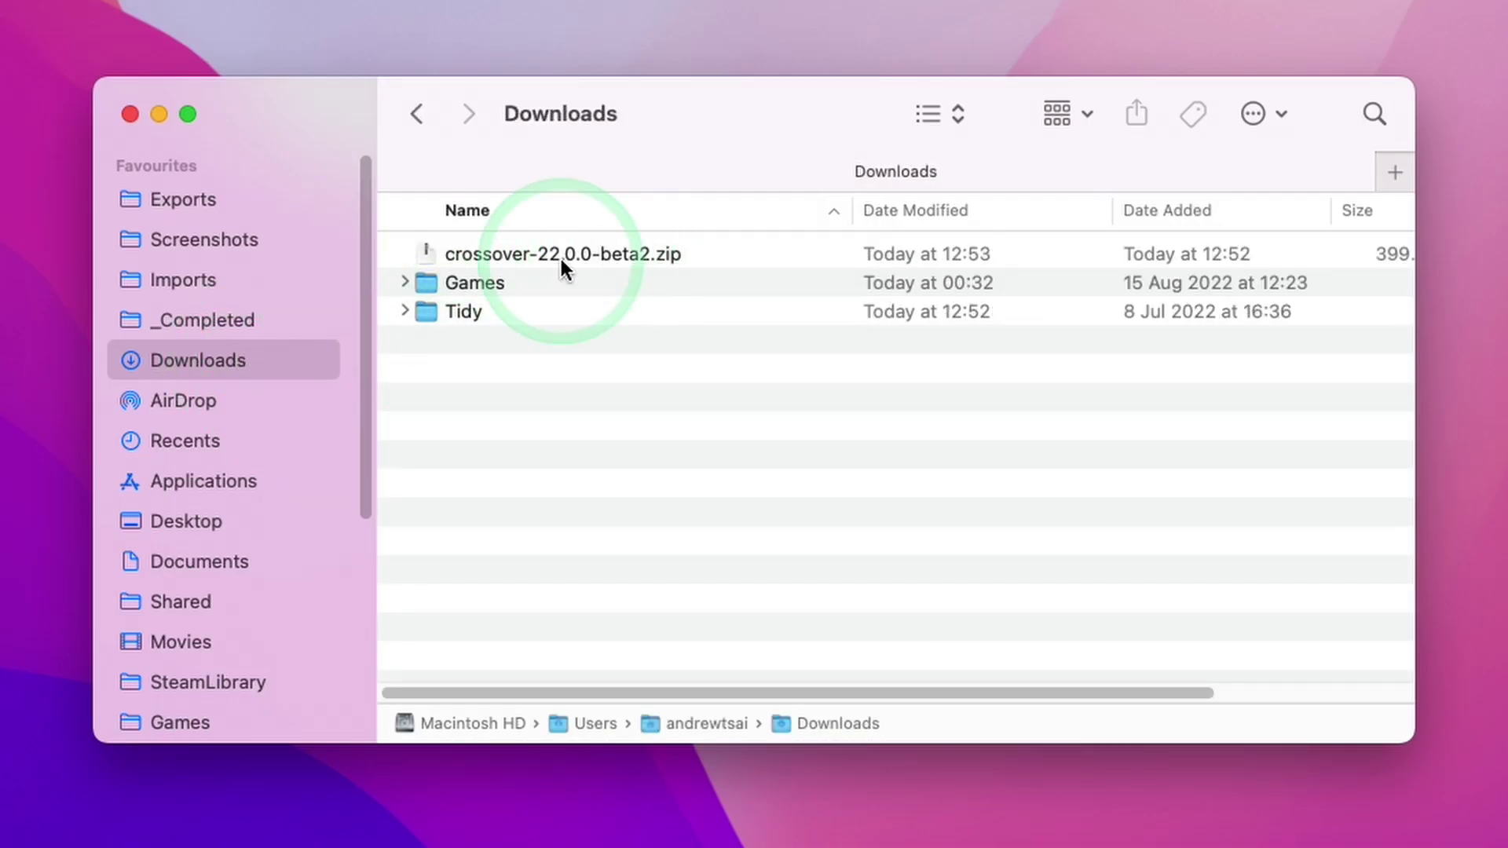
left_click(617, 237)
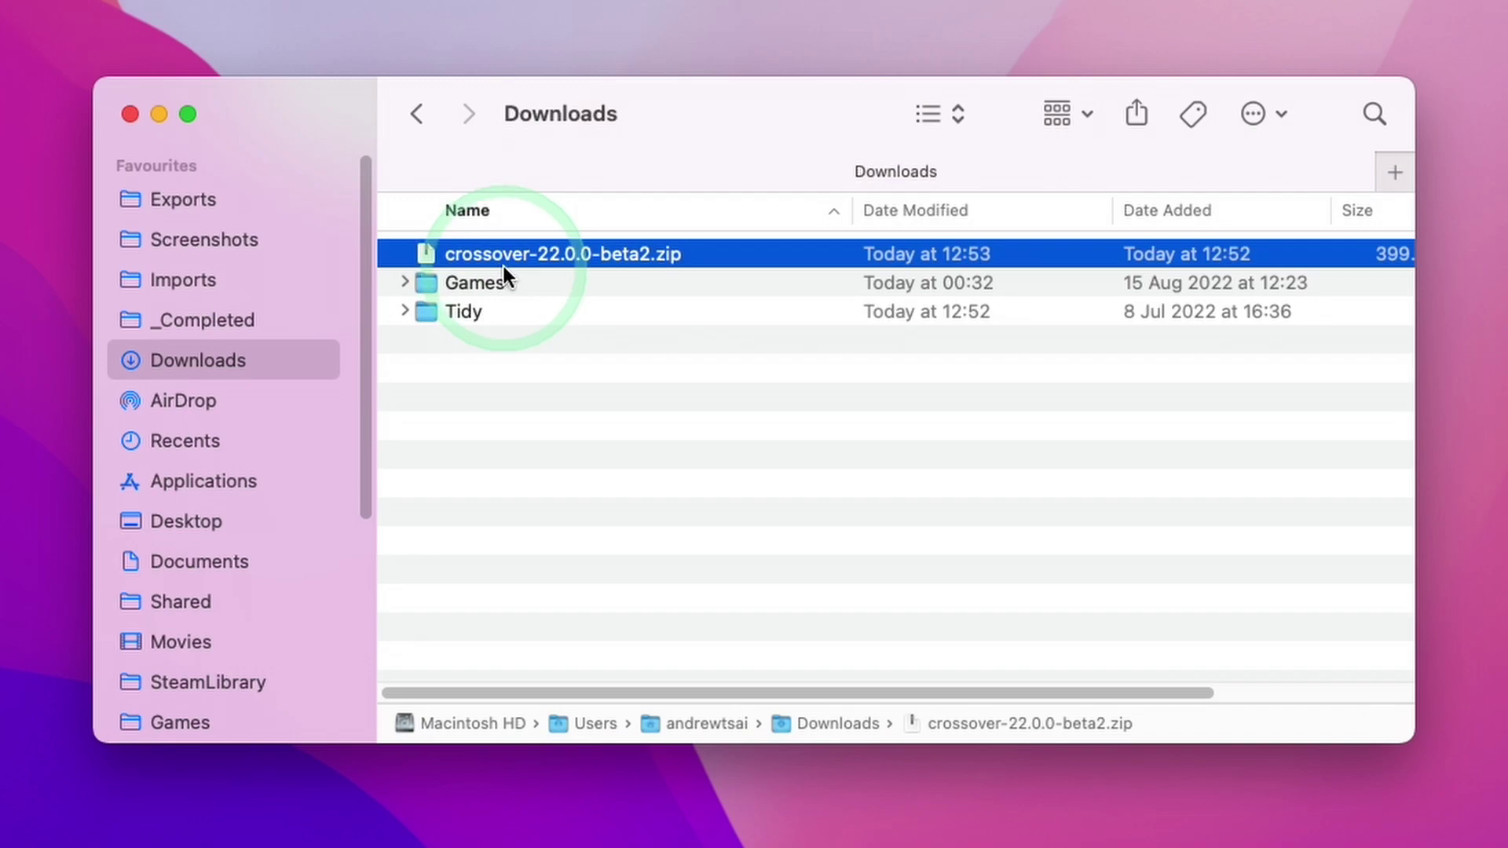
double_click(581, 254)
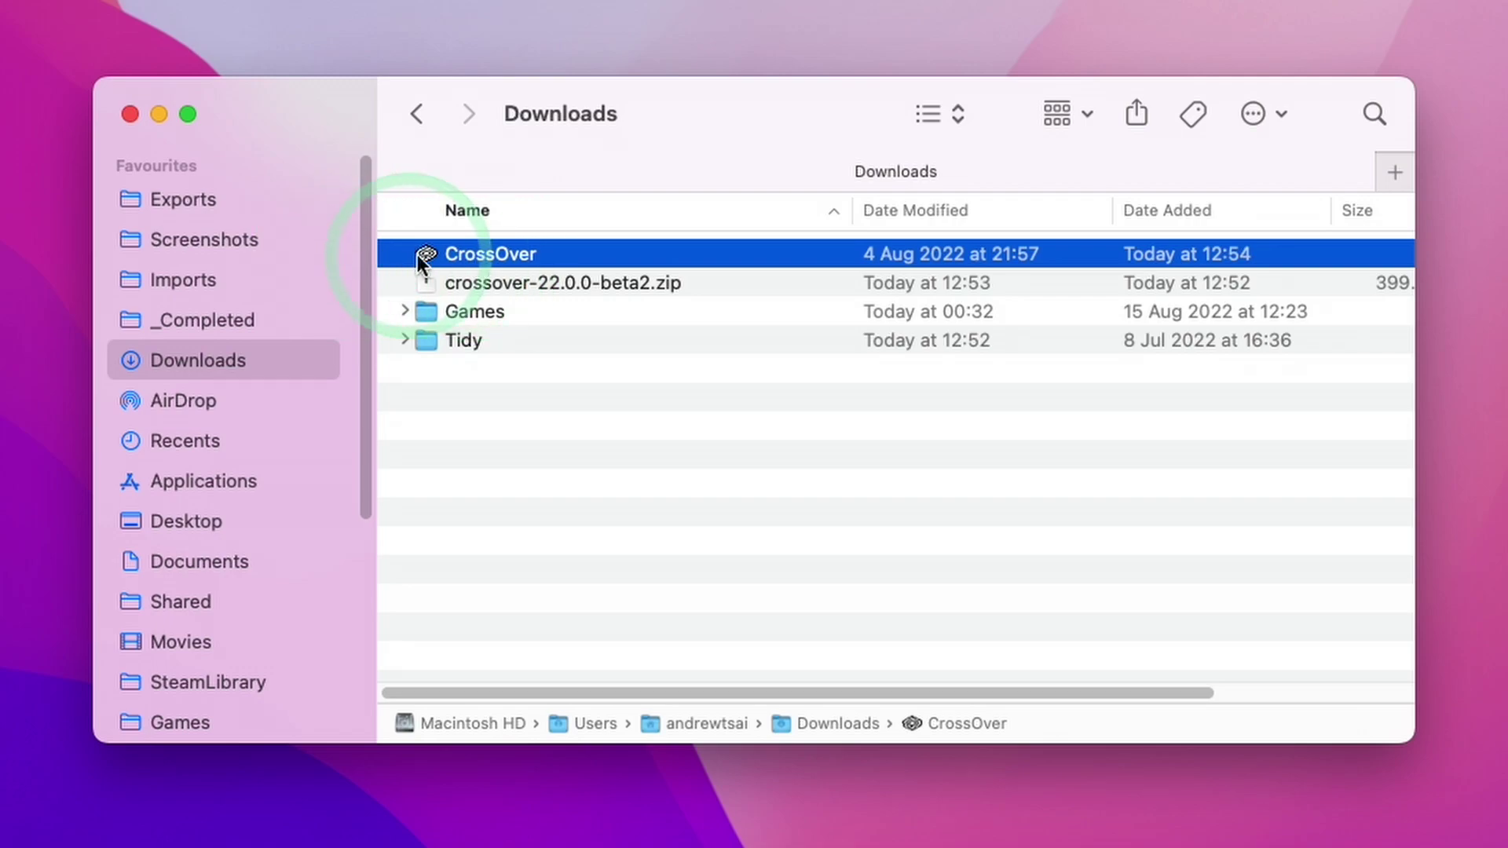
Move the extracted CrossOver app into Applications and launch it from there
left_click_drag(464, 250, 221, 474)
left_click(221, 474)
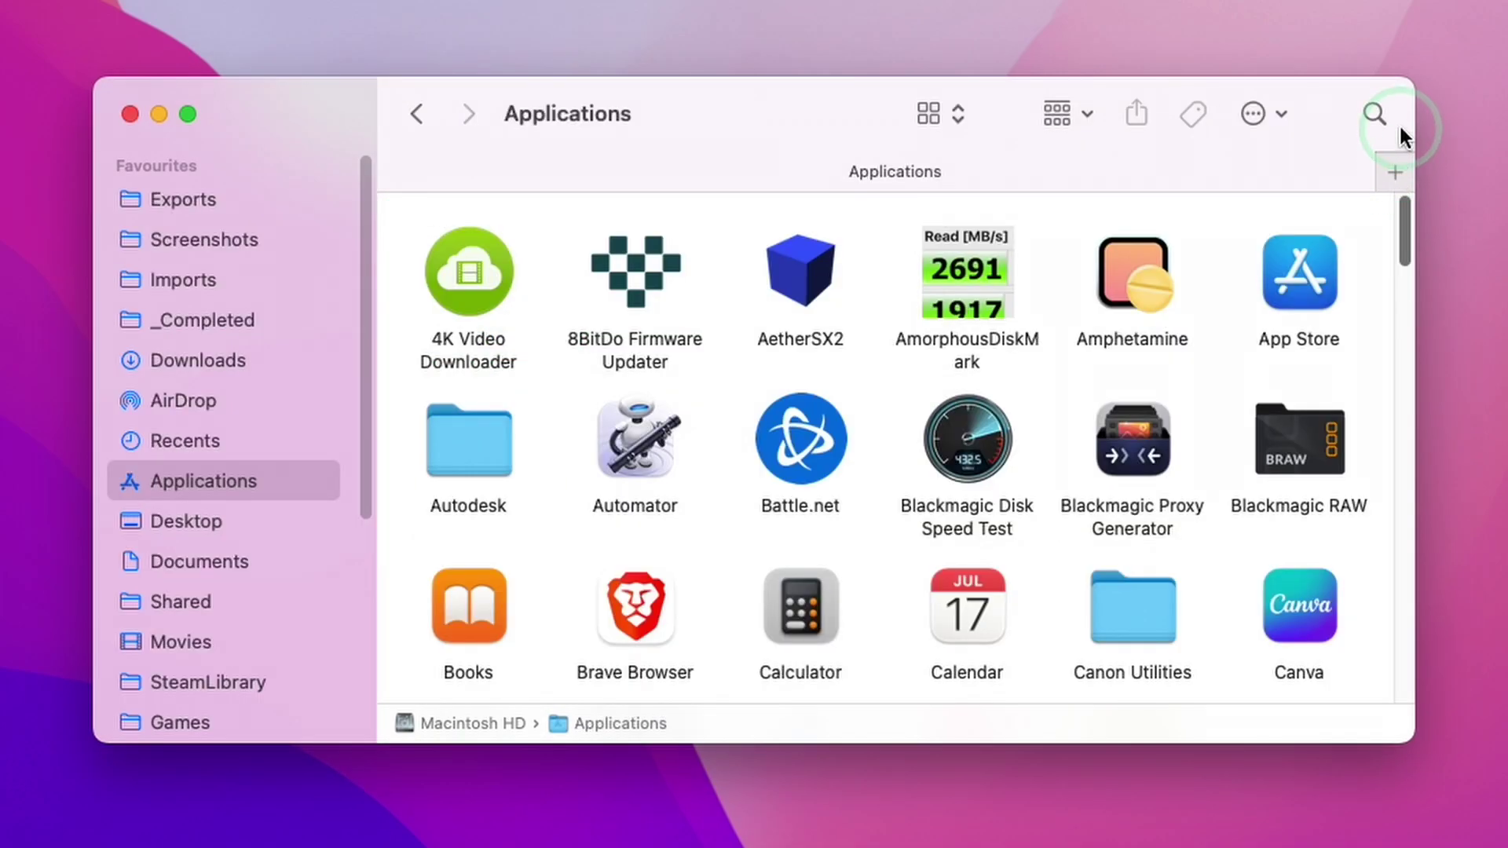
left_click_drag(1416, 192, 1261, 347)
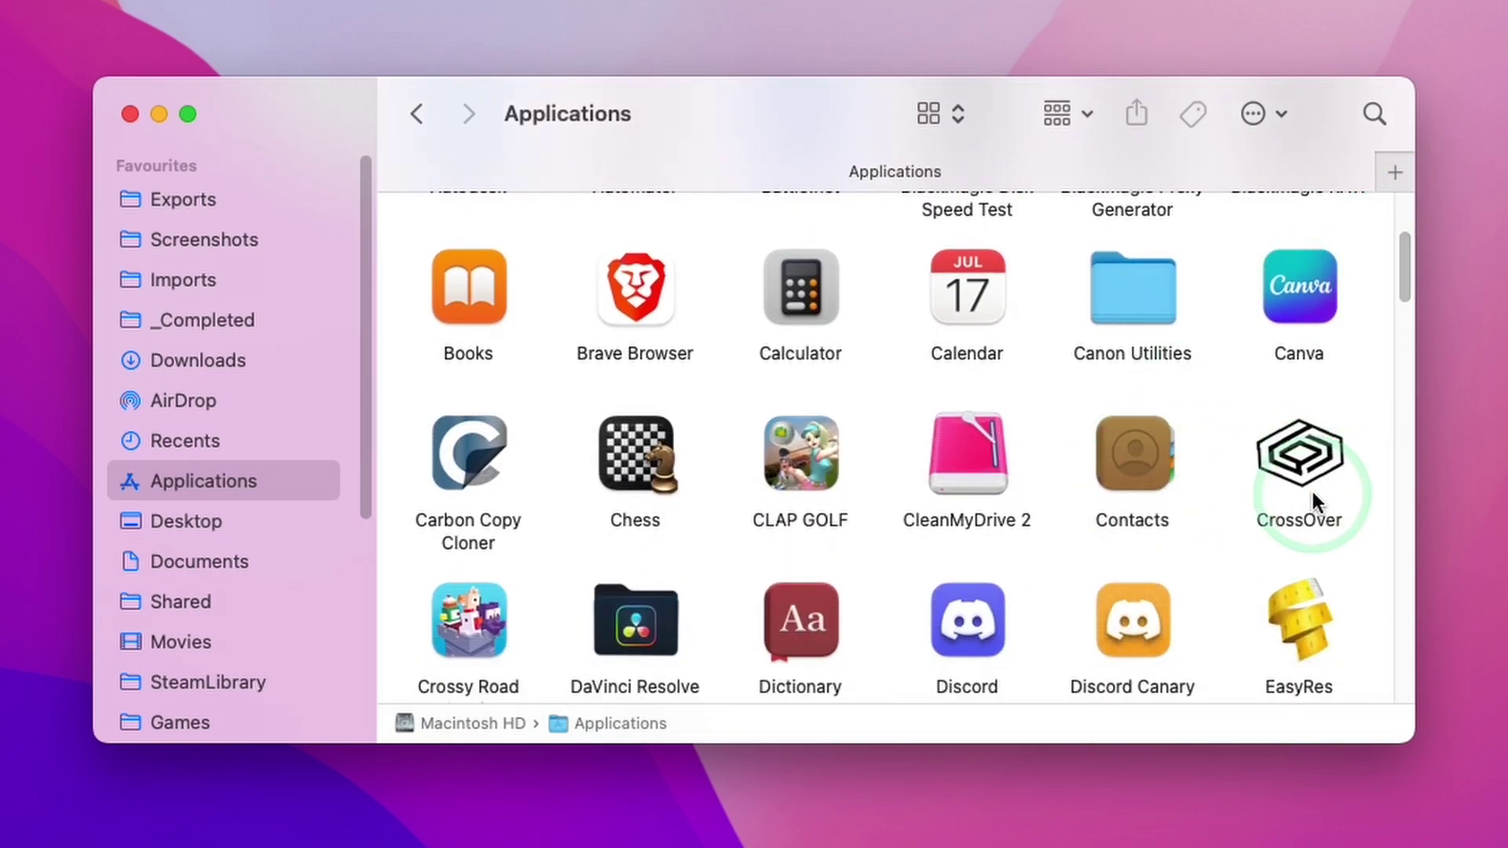
left_click(1350, 471)
double_click(1350, 470)
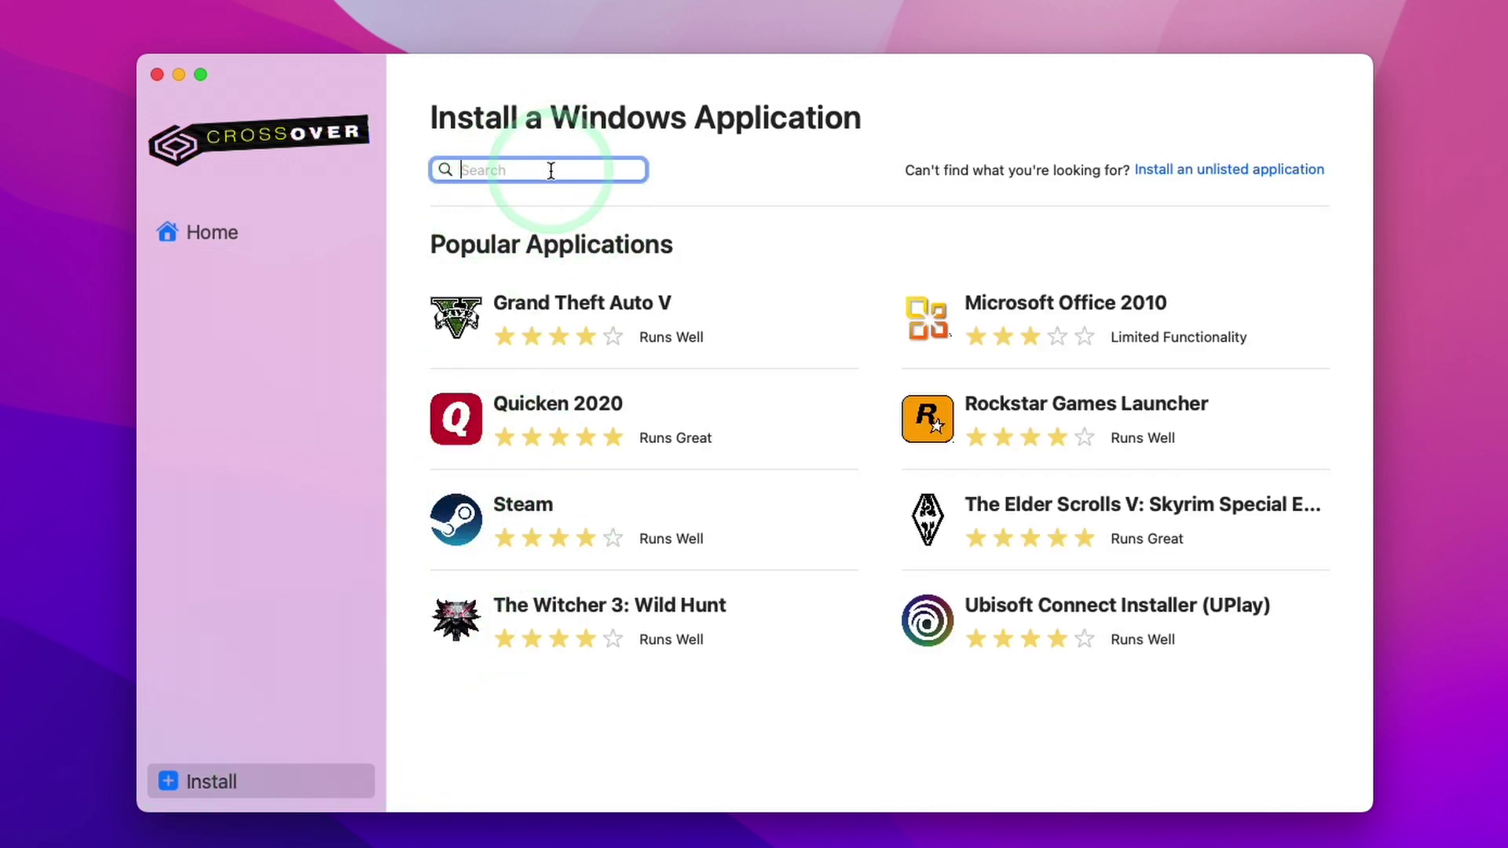
Search for 'steam' and open the Steam entry, set for a new Windows 7 64-bit bottle
type("steam")
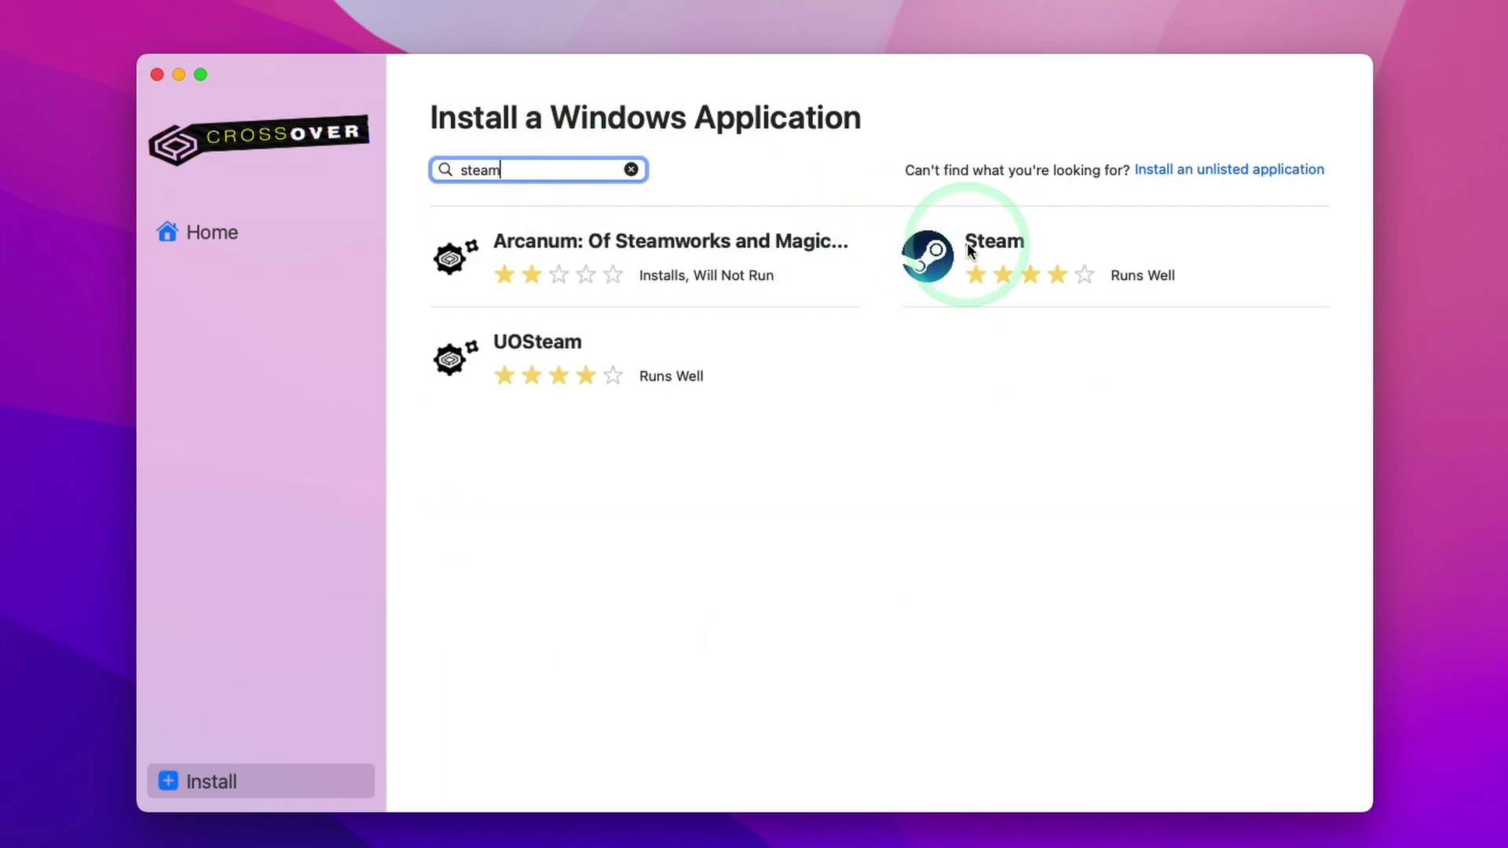
left_click(967, 242)
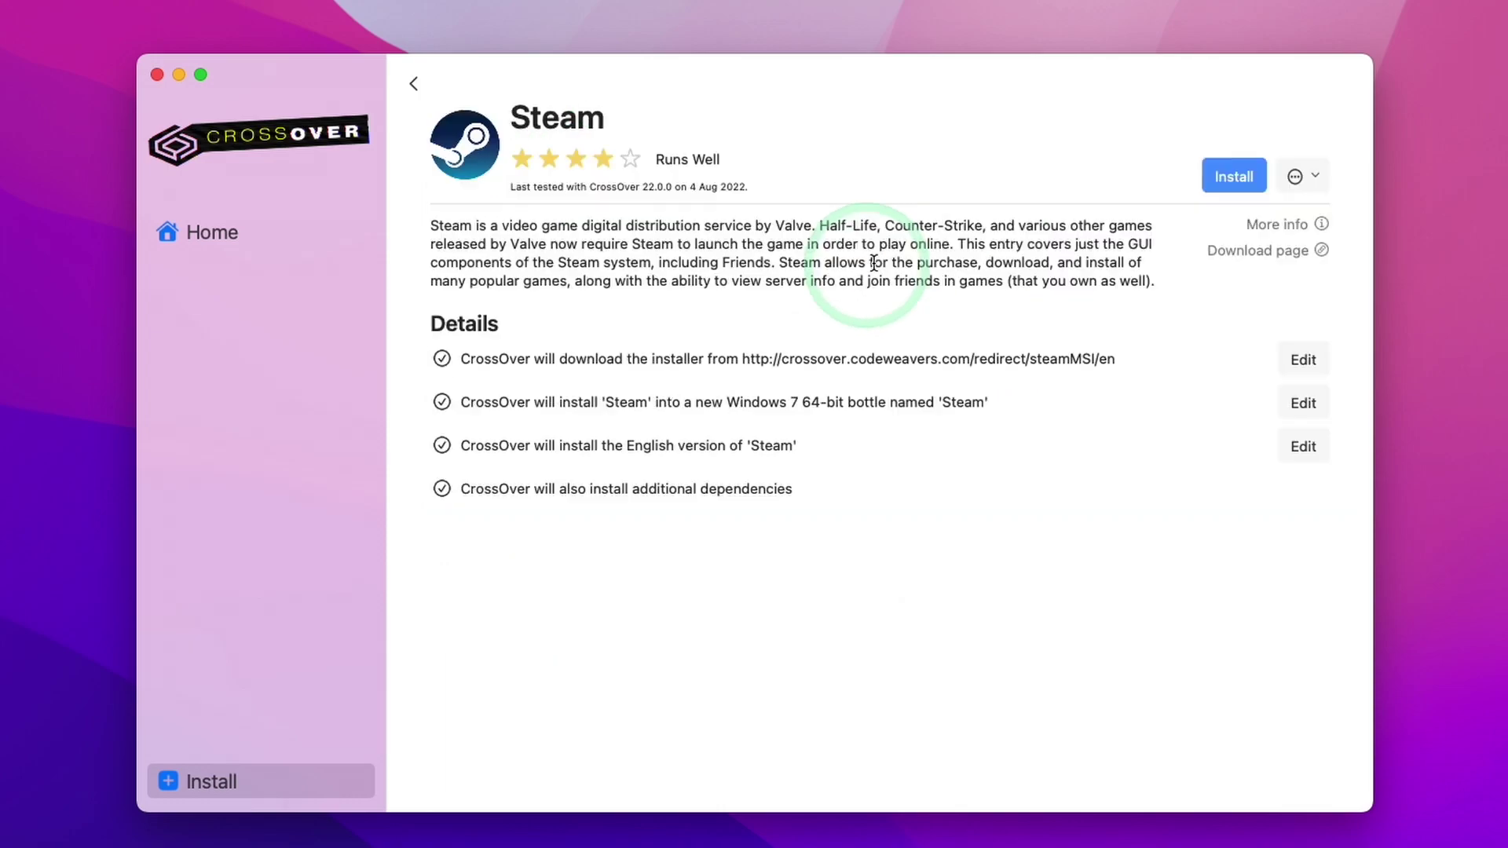
Start installing Steam into a new bottle and accept the Georgia font licence
left_click(1224, 176)
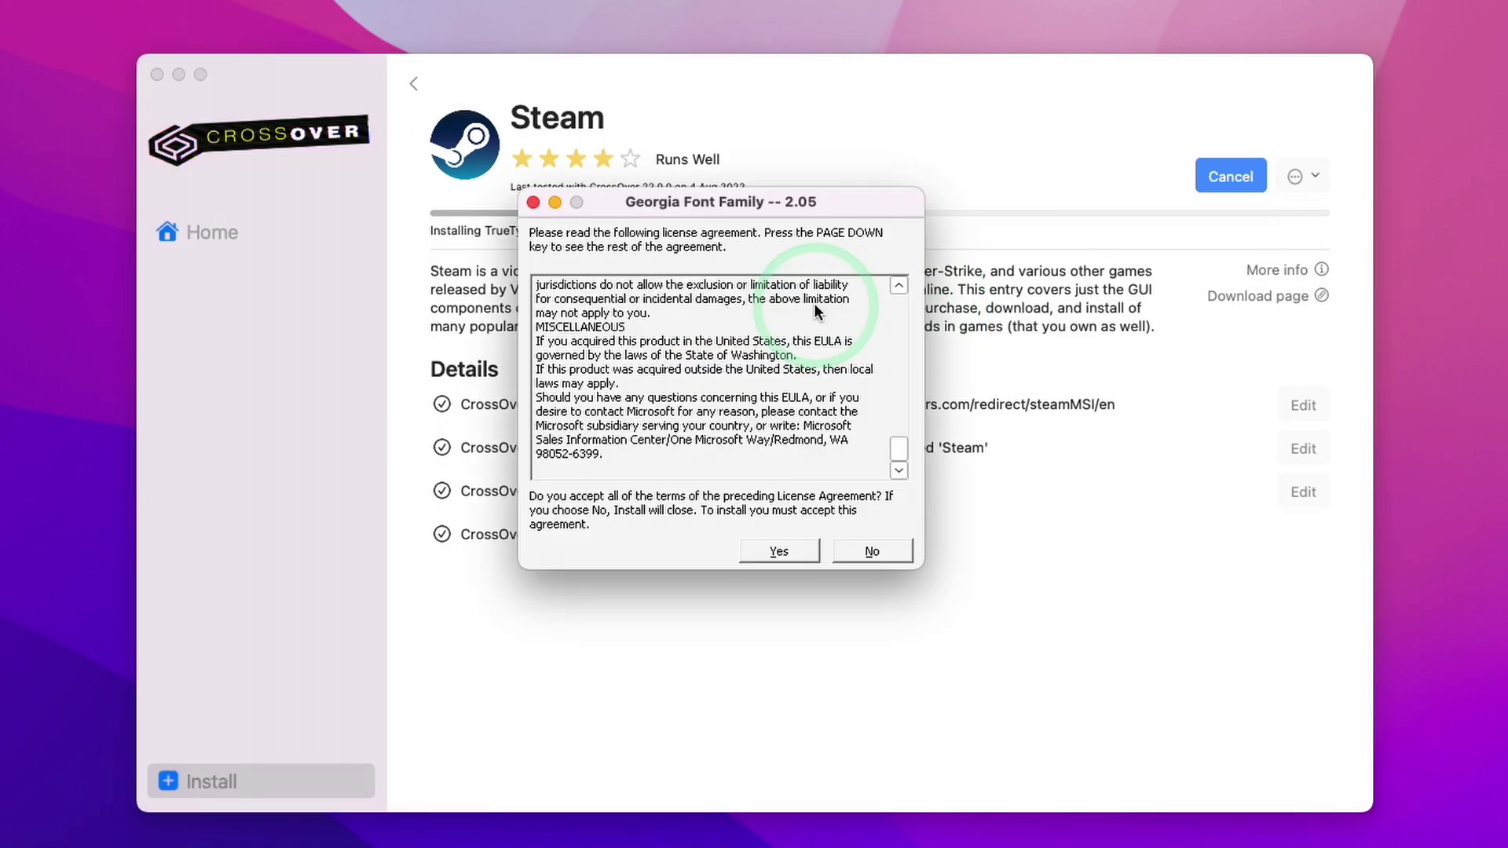
left_click_drag(699, 209, 707, 198)
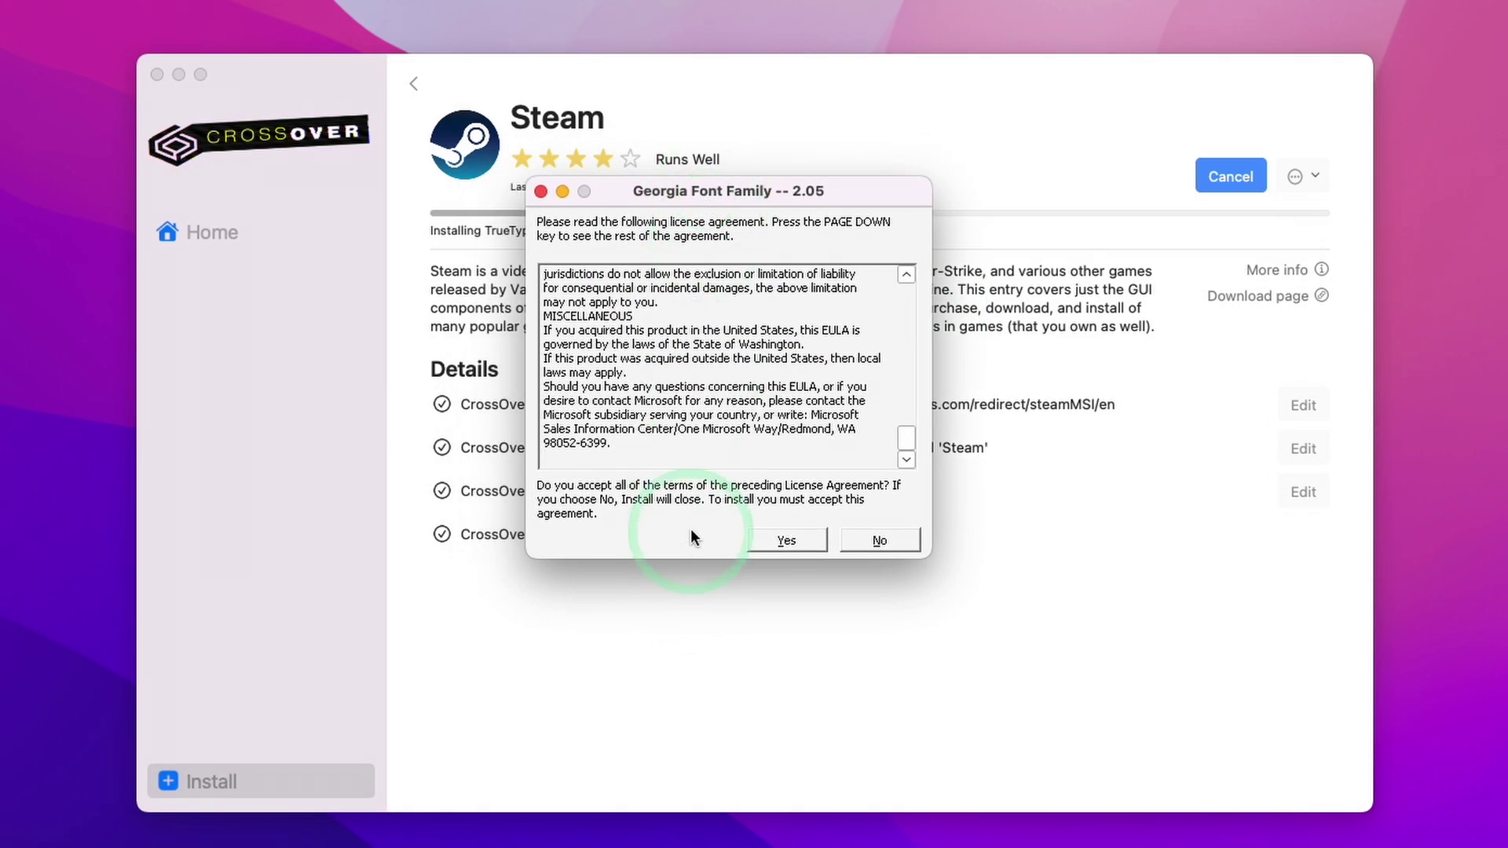
left_click(800, 545)
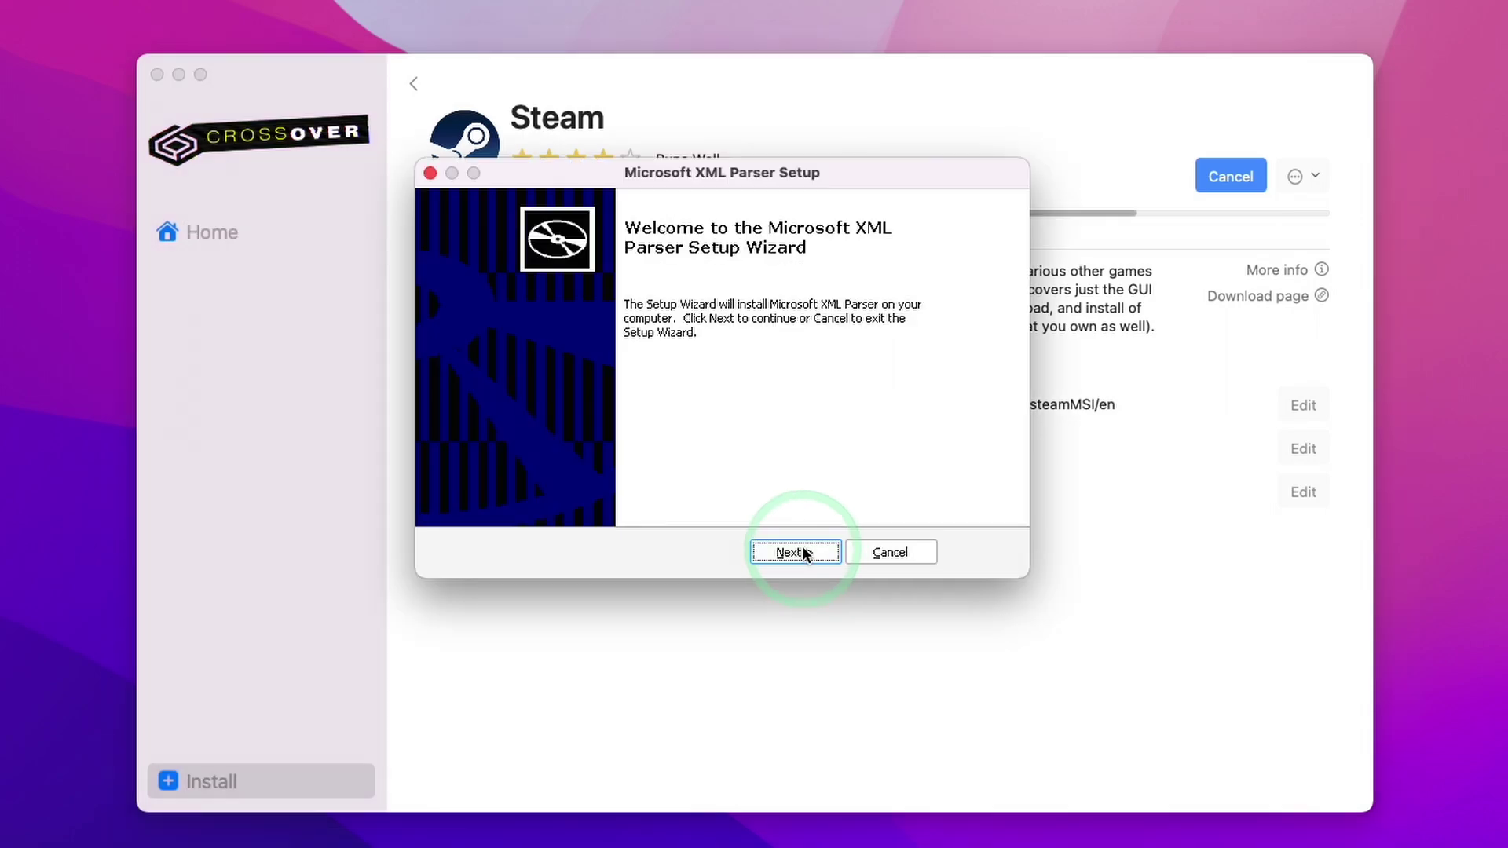
Accept the Microsoft XML Parser licence and install it with default settings
left_click(801, 551)
left_click(695, 476)
left_click(793, 552)
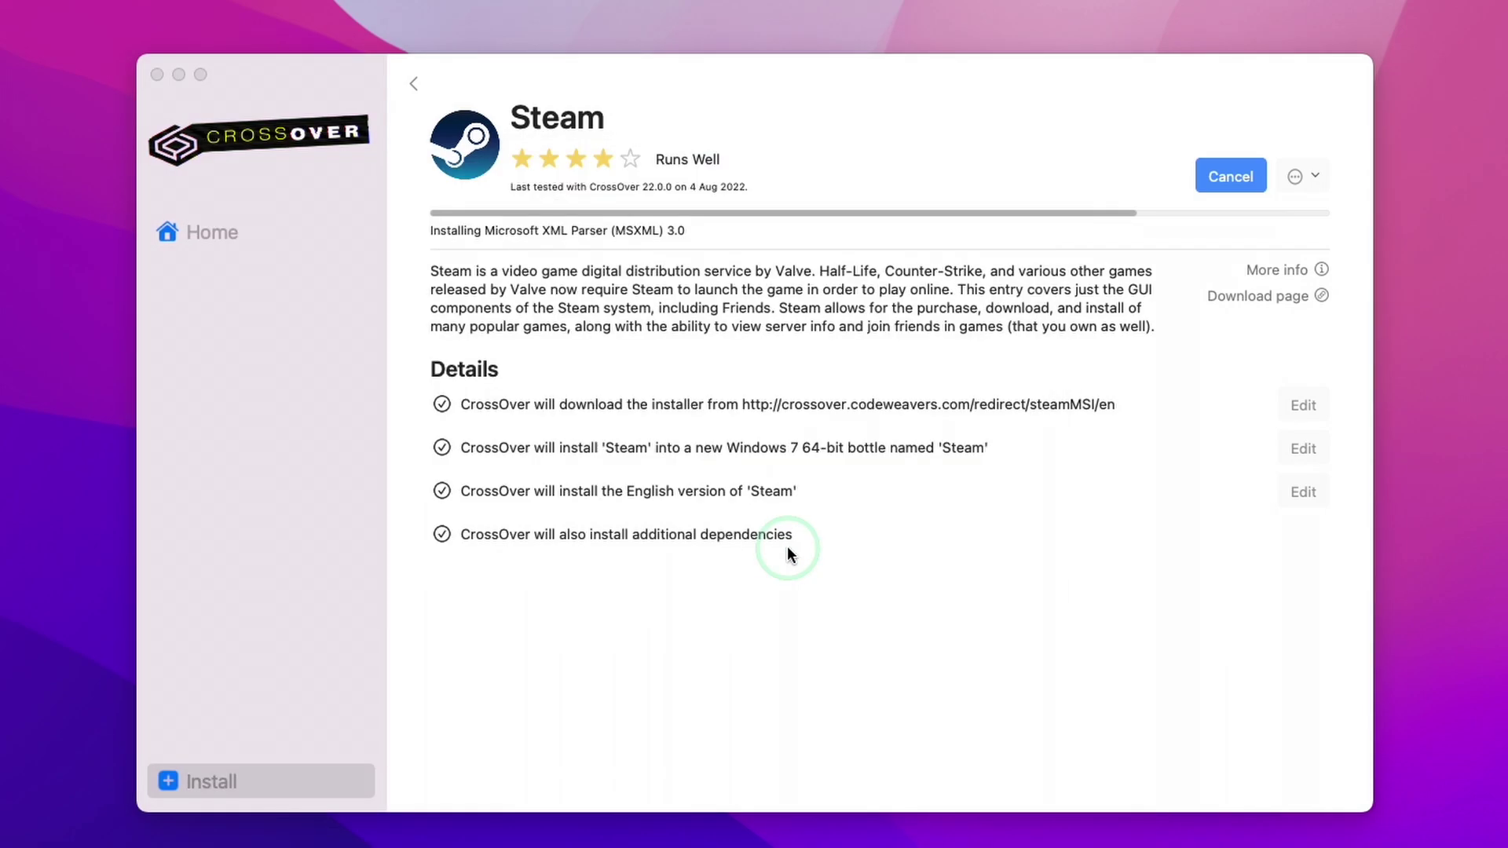
left_click(680, 442)
left_click(775, 549)
left_click(665, 416)
left_click(798, 554)
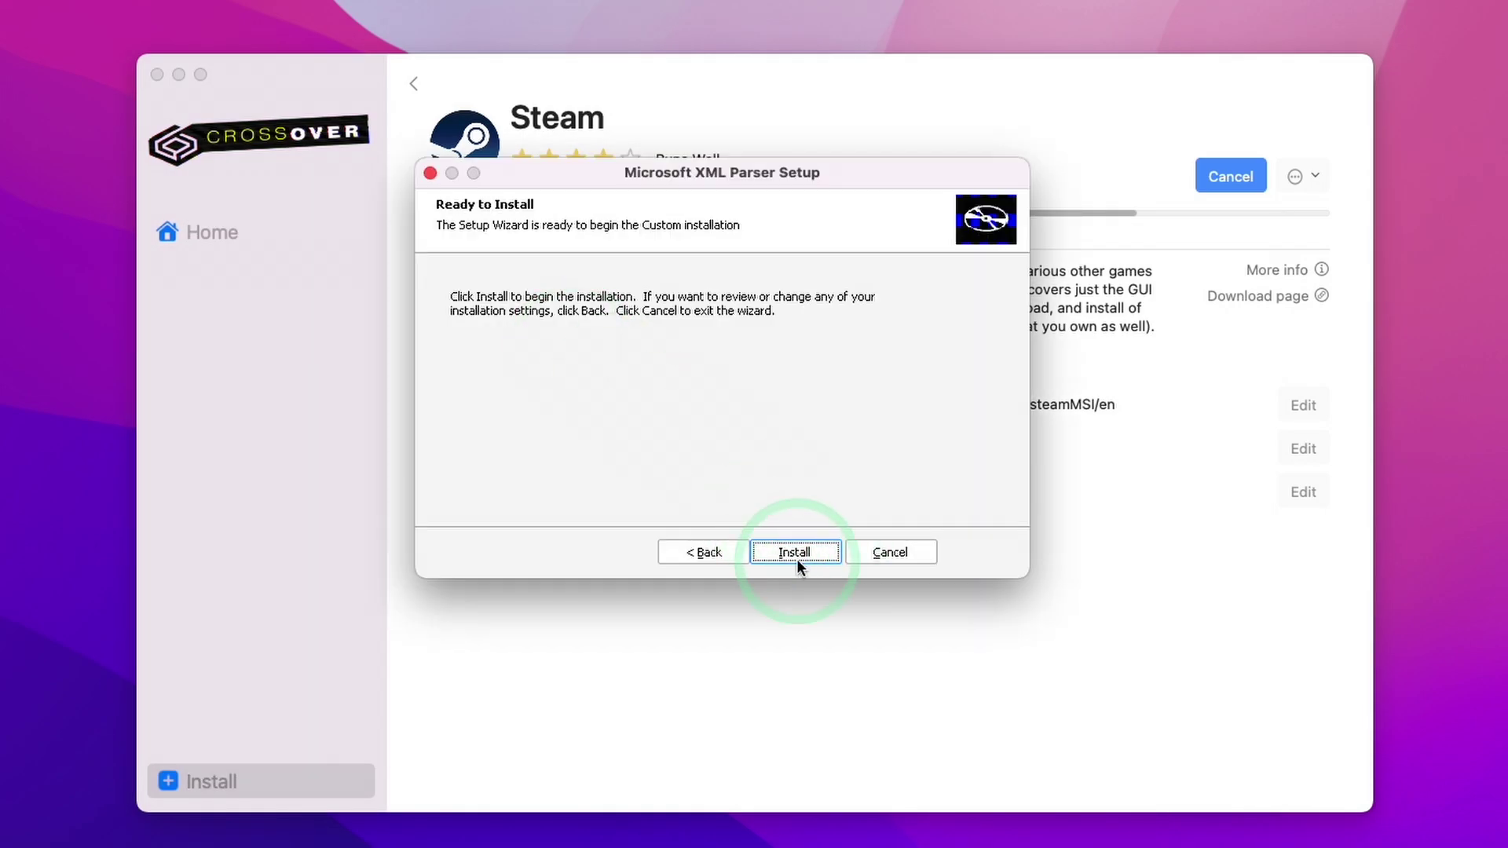
Install Steam with the default language and destination folder, finishing with Run Steam checked
left_click(886, 552)
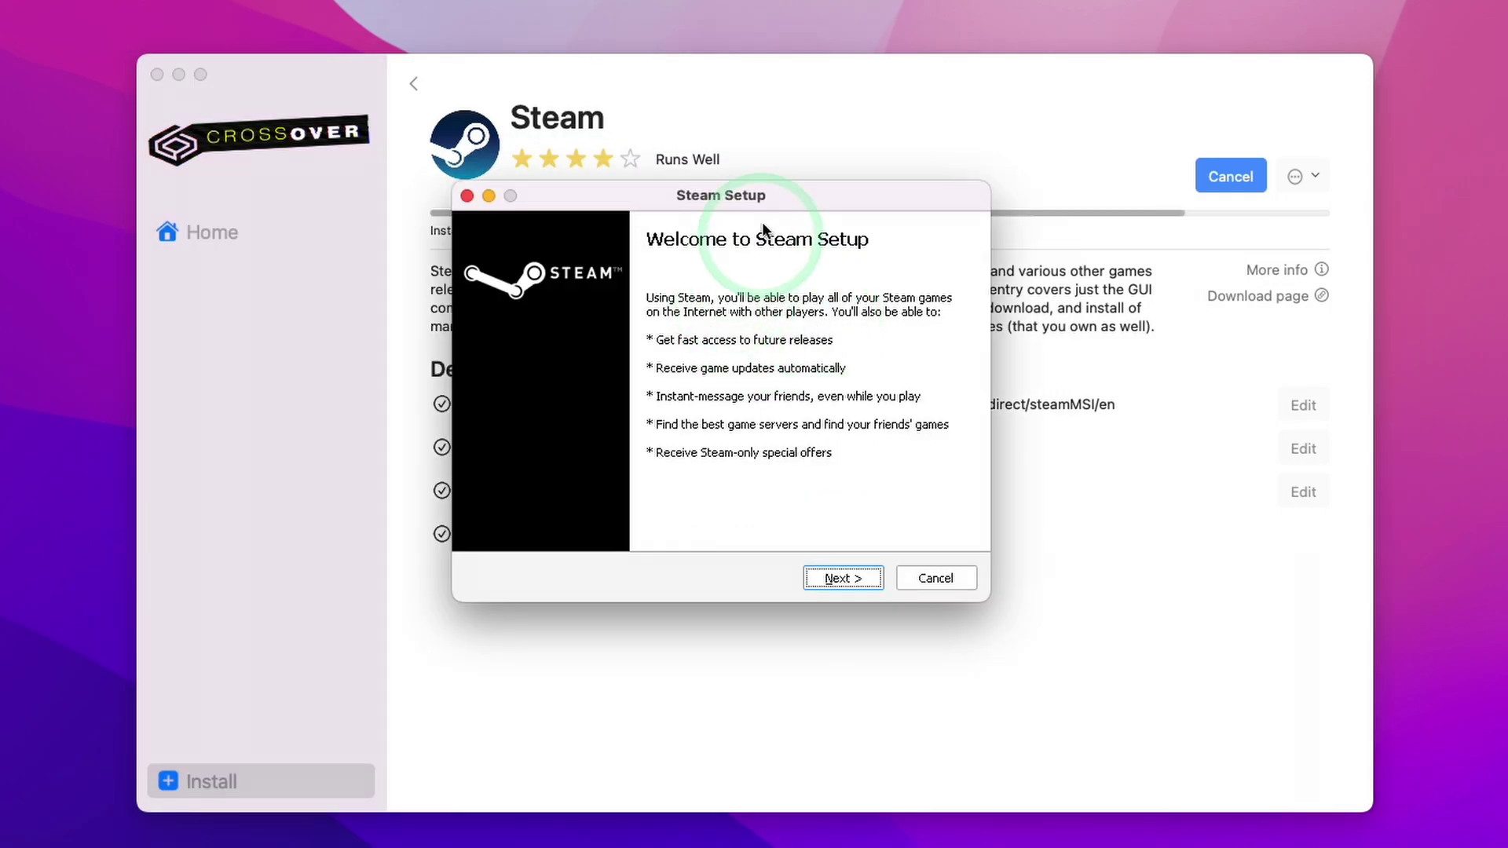
left_click_drag(721, 198, 812, 116)
left_click(895, 515)
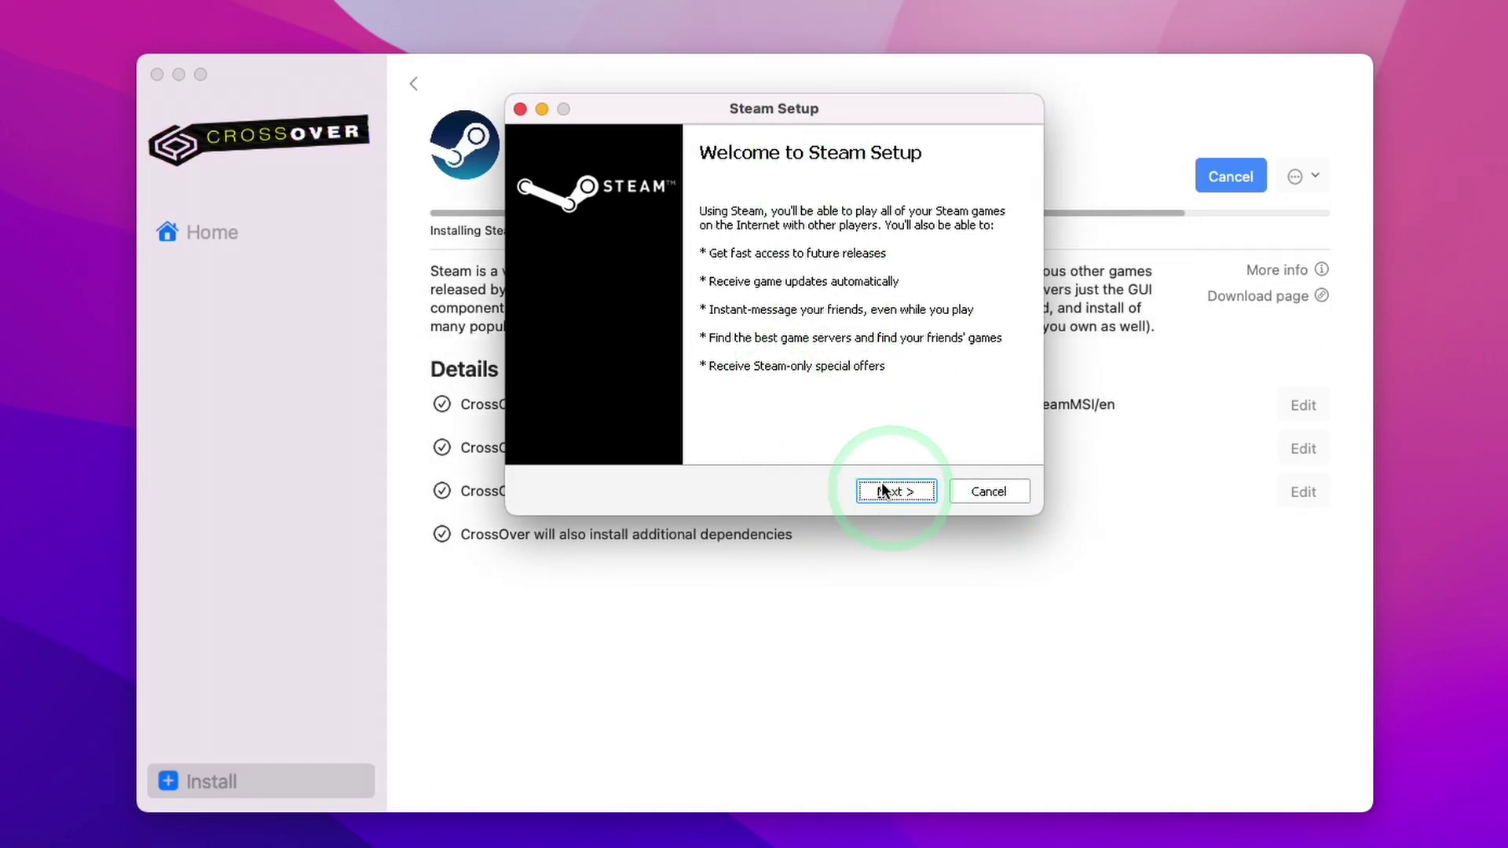
left_click(702, 280)
left_click(895, 492)
left_click(745, 360)
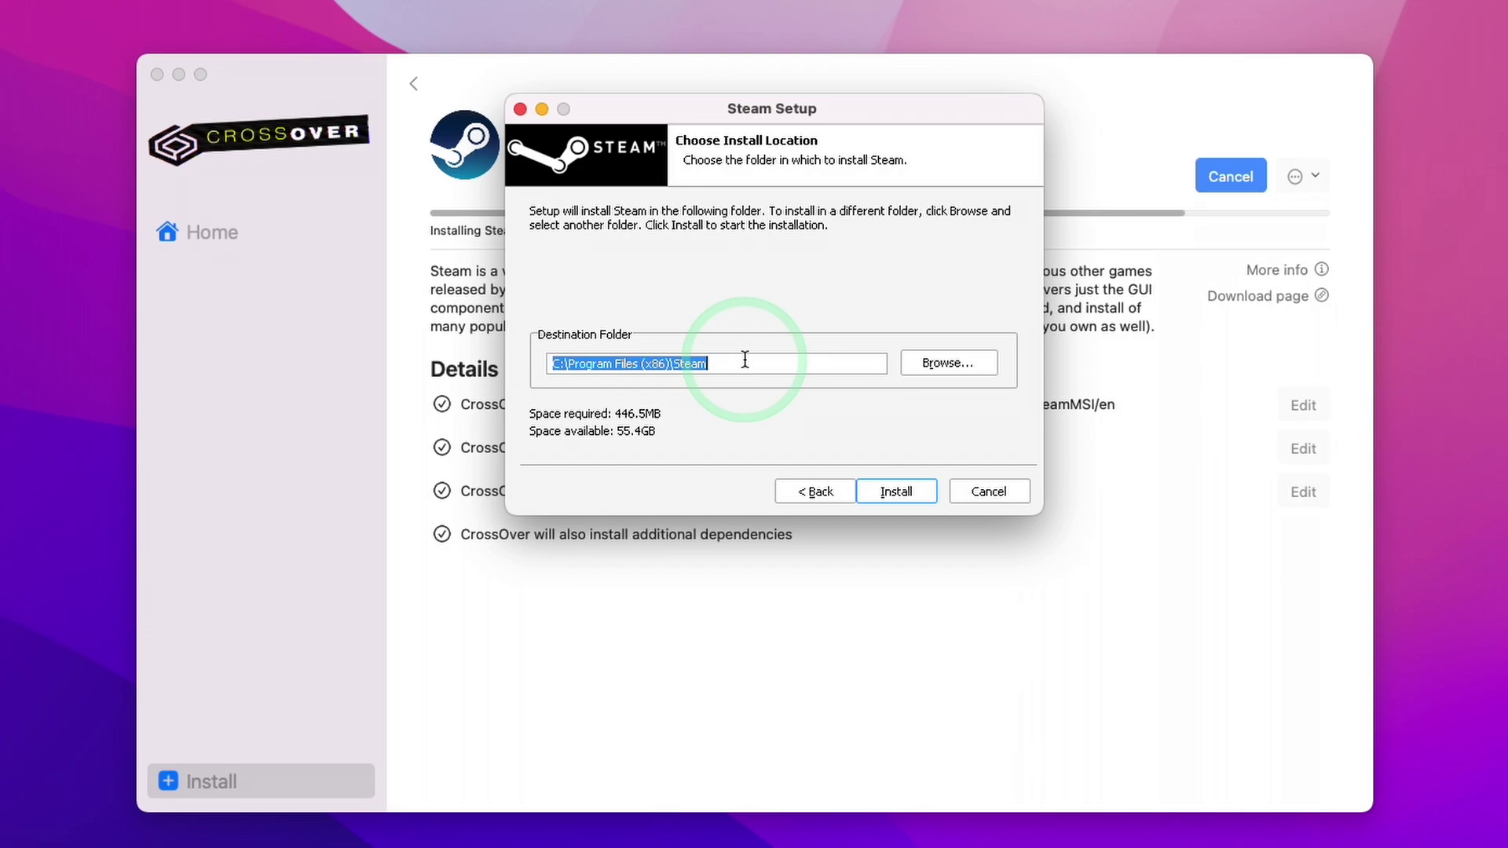
left_click(896, 490)
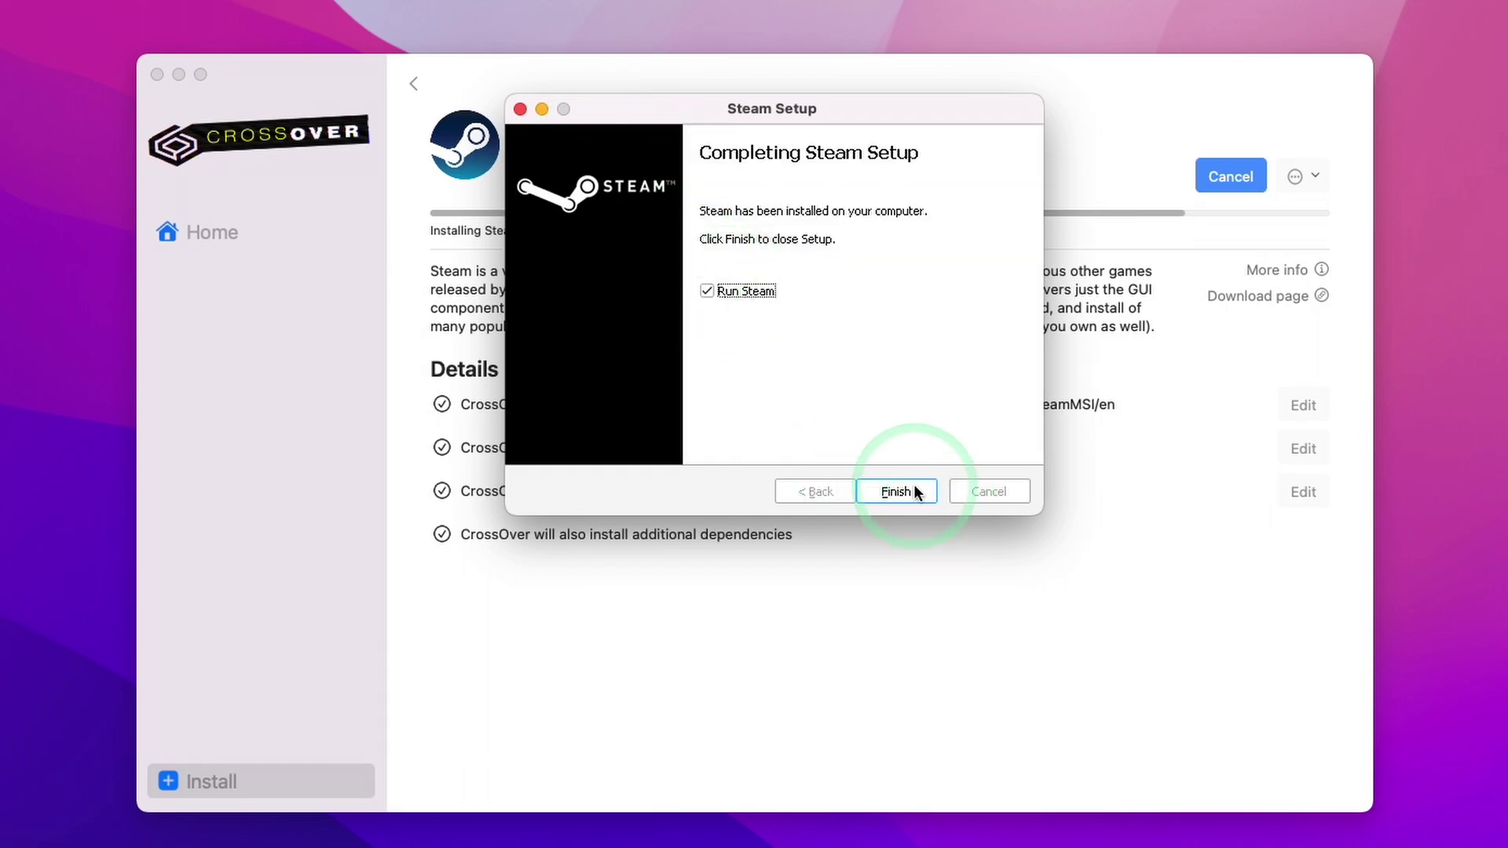
left_click(896, 491)
Move the Steam update window aside and minimise the CrossOver window
left_click_drag(661, 327, 1266, 67)
left_click(531, 498)
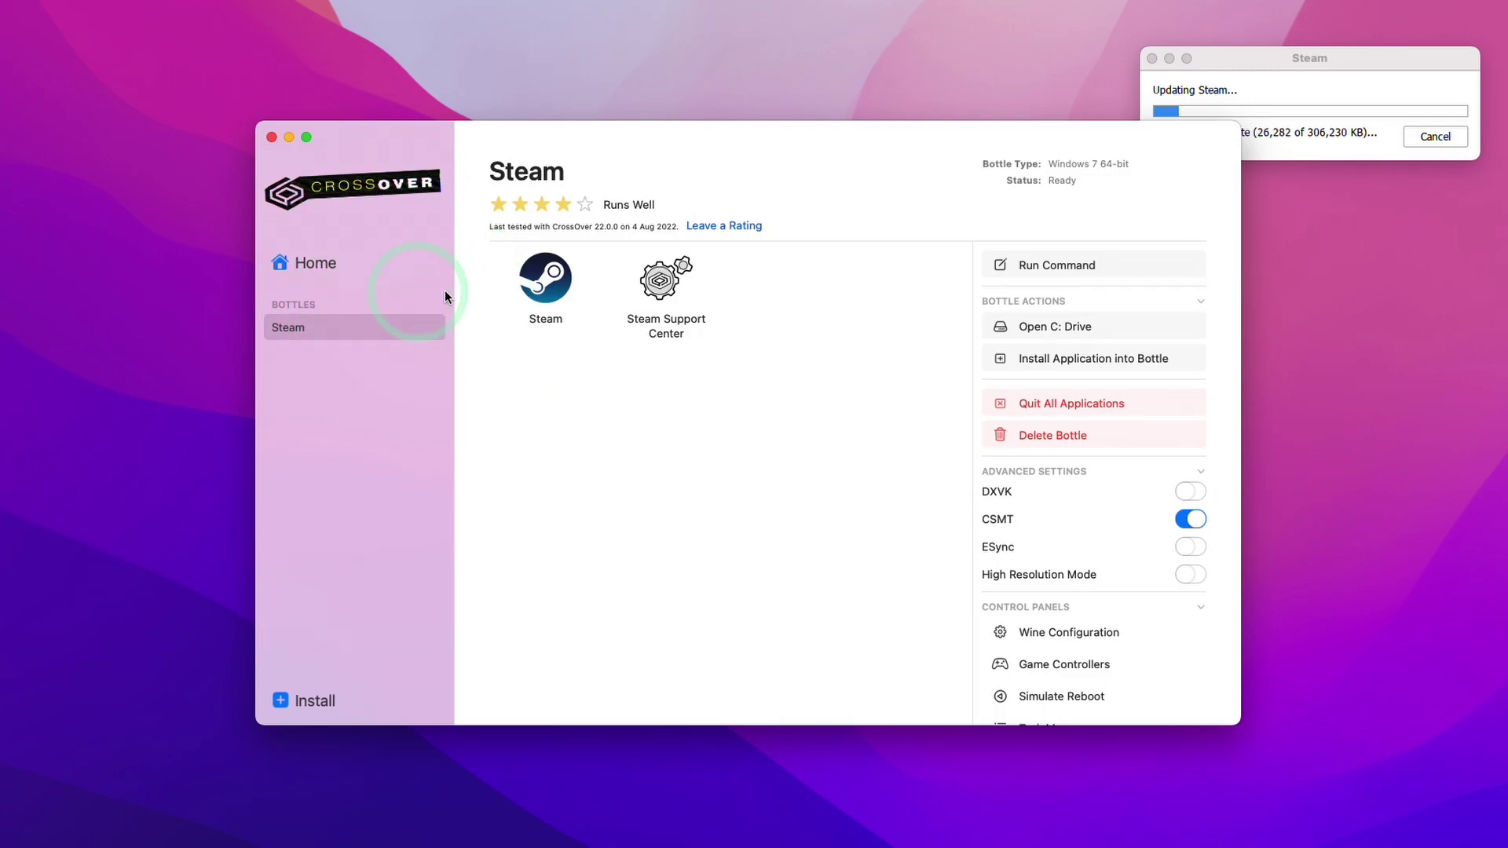
left_click_drag(1279, 58, 661, 223)
left_click(288, 138)
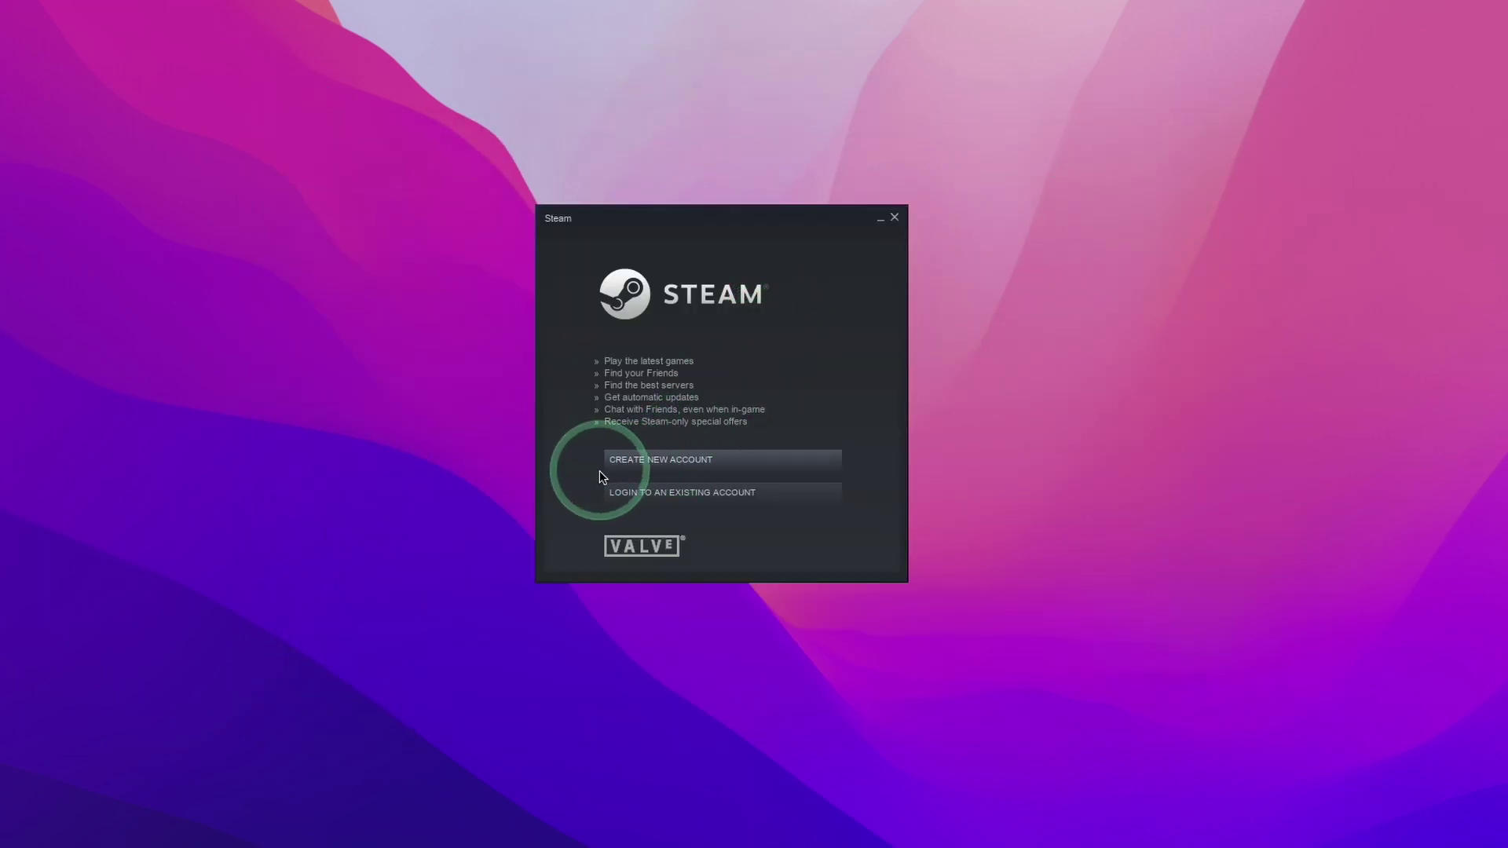
Log in to the existing Steam account and complete Steam Guard verification with the emailed code
left_click(643, 495)
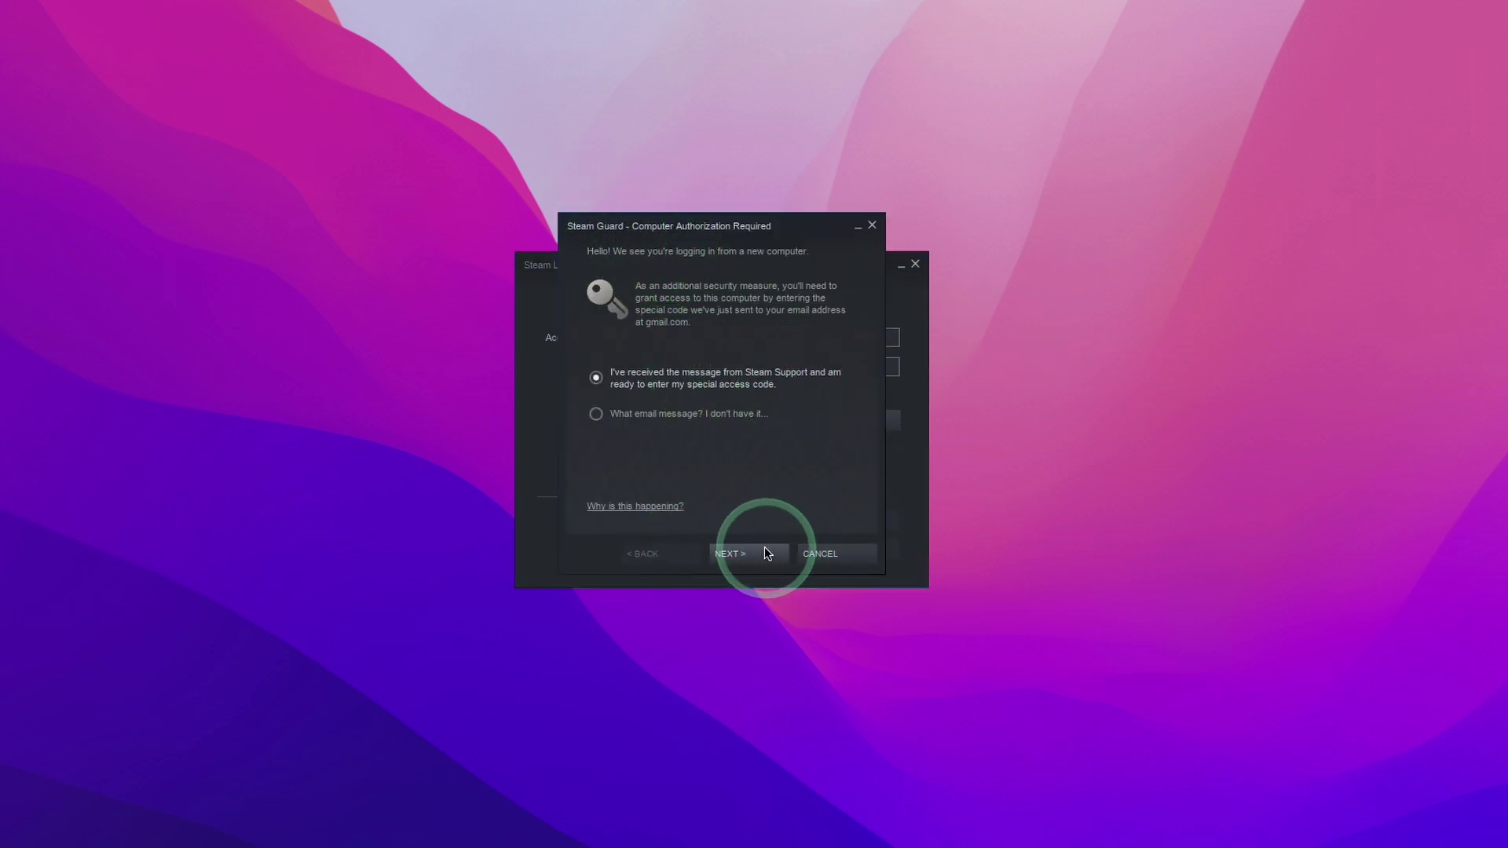
left_click(766, 555)
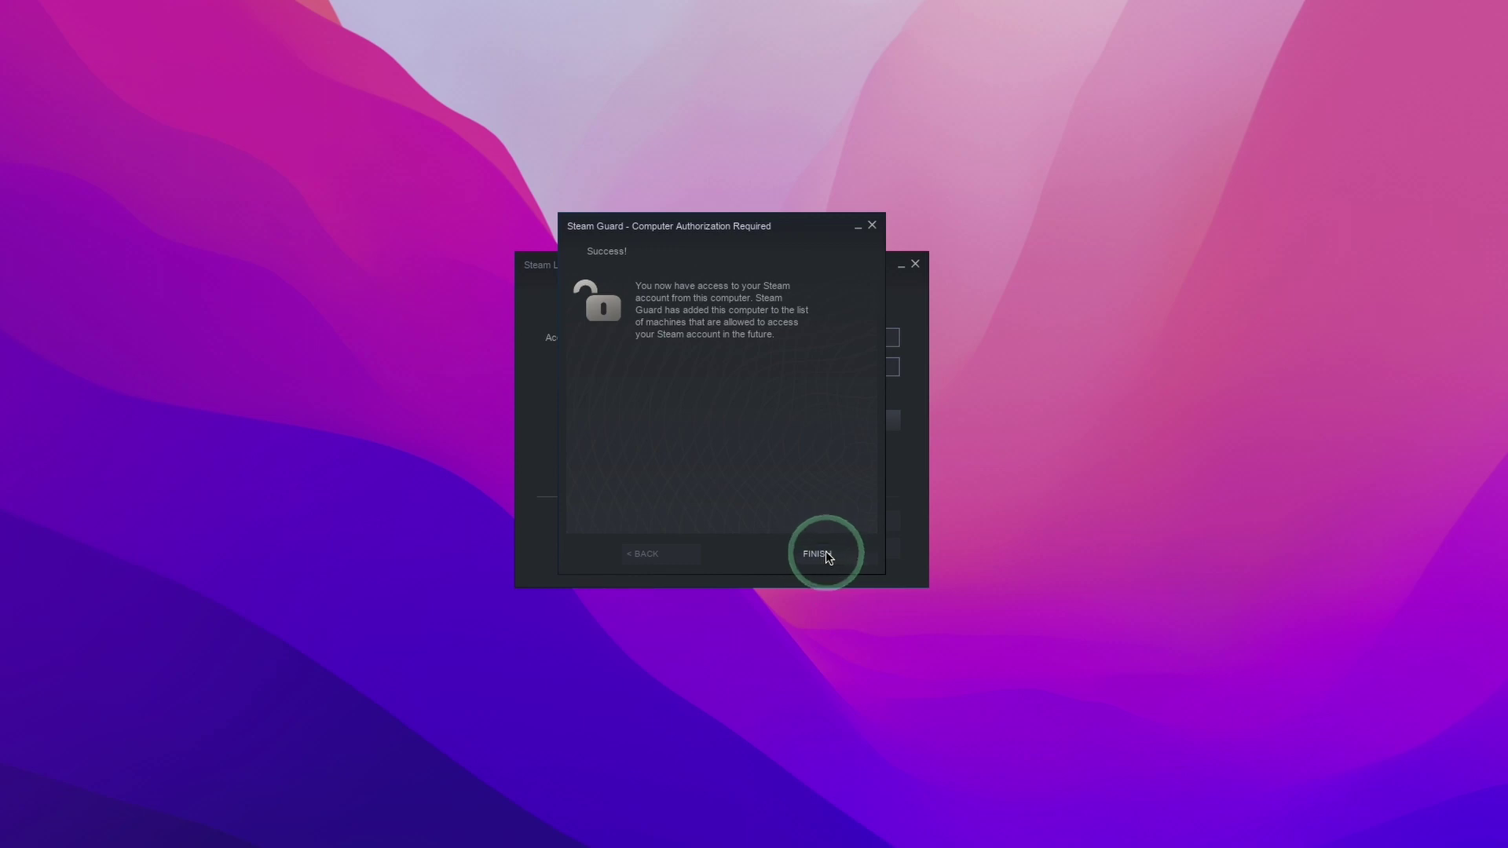
left_click(826, 550)
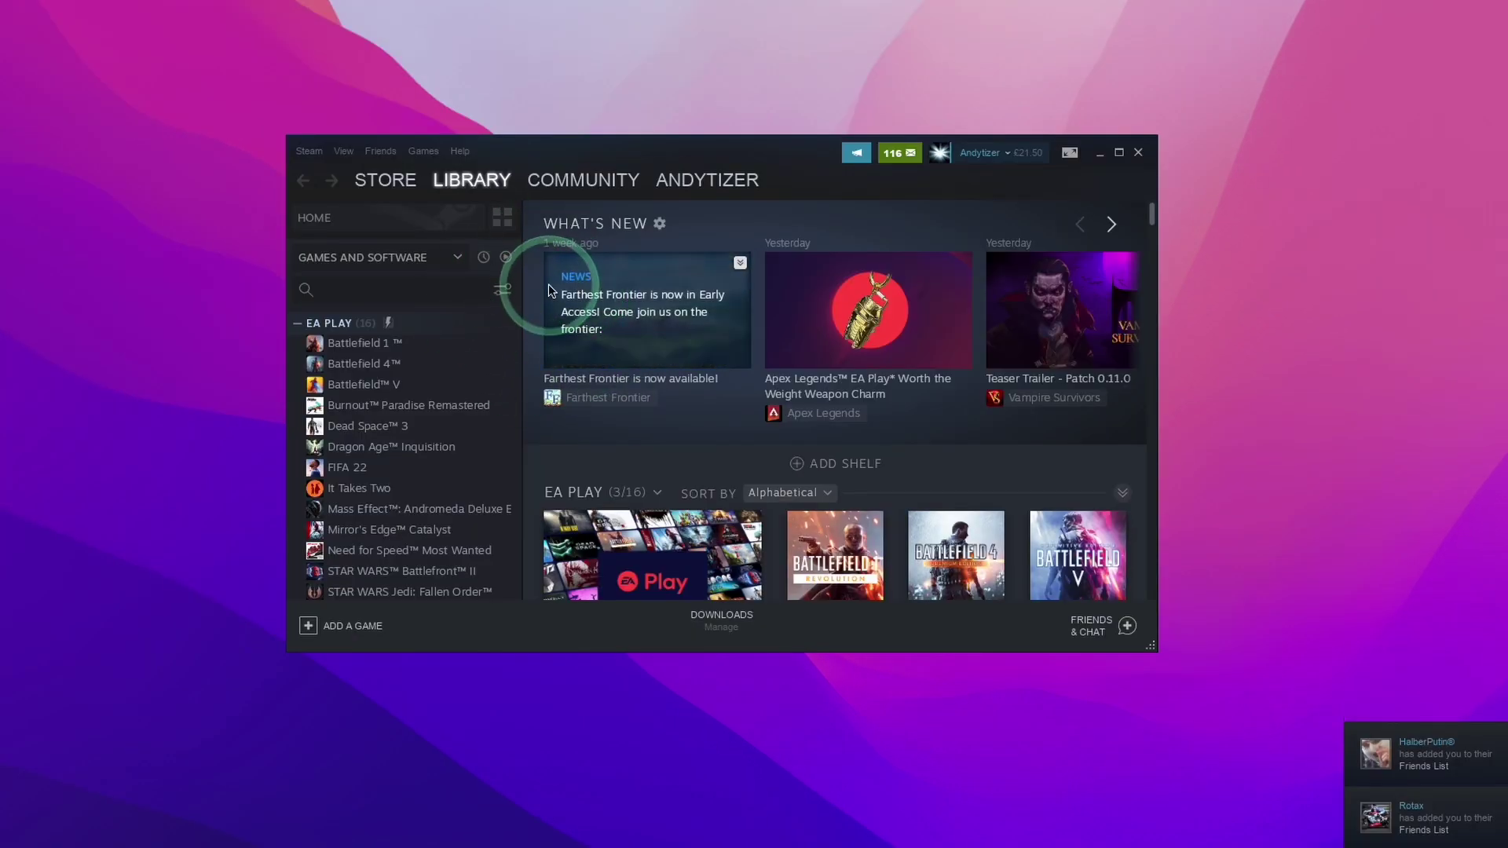
scroll(511, 373, "down", 4)
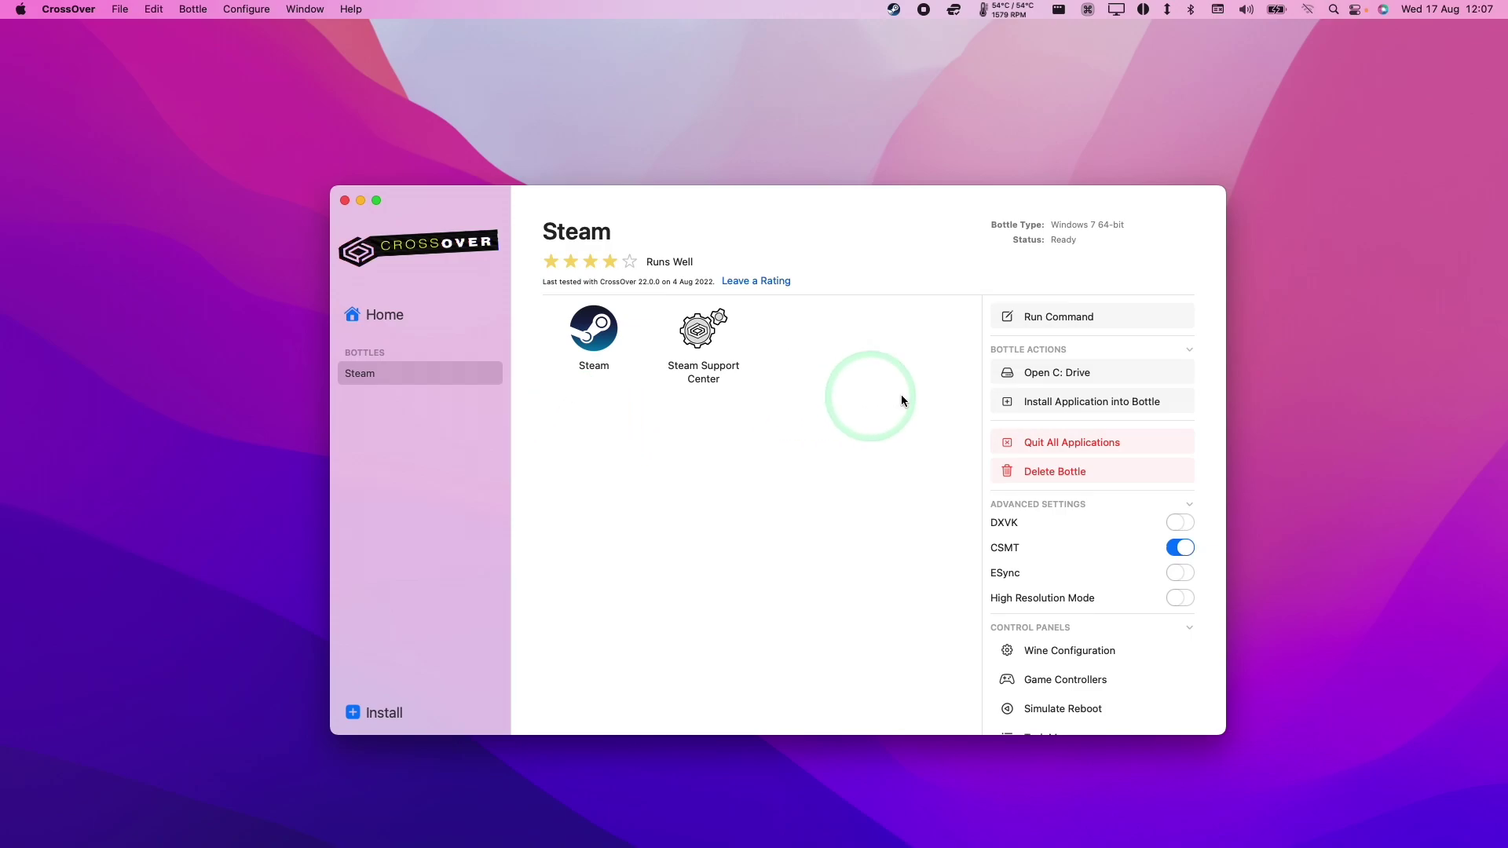
Enable DXVK and ESync for the Steam bottle, confirming the bottle reboot
left_click(1172, 523)
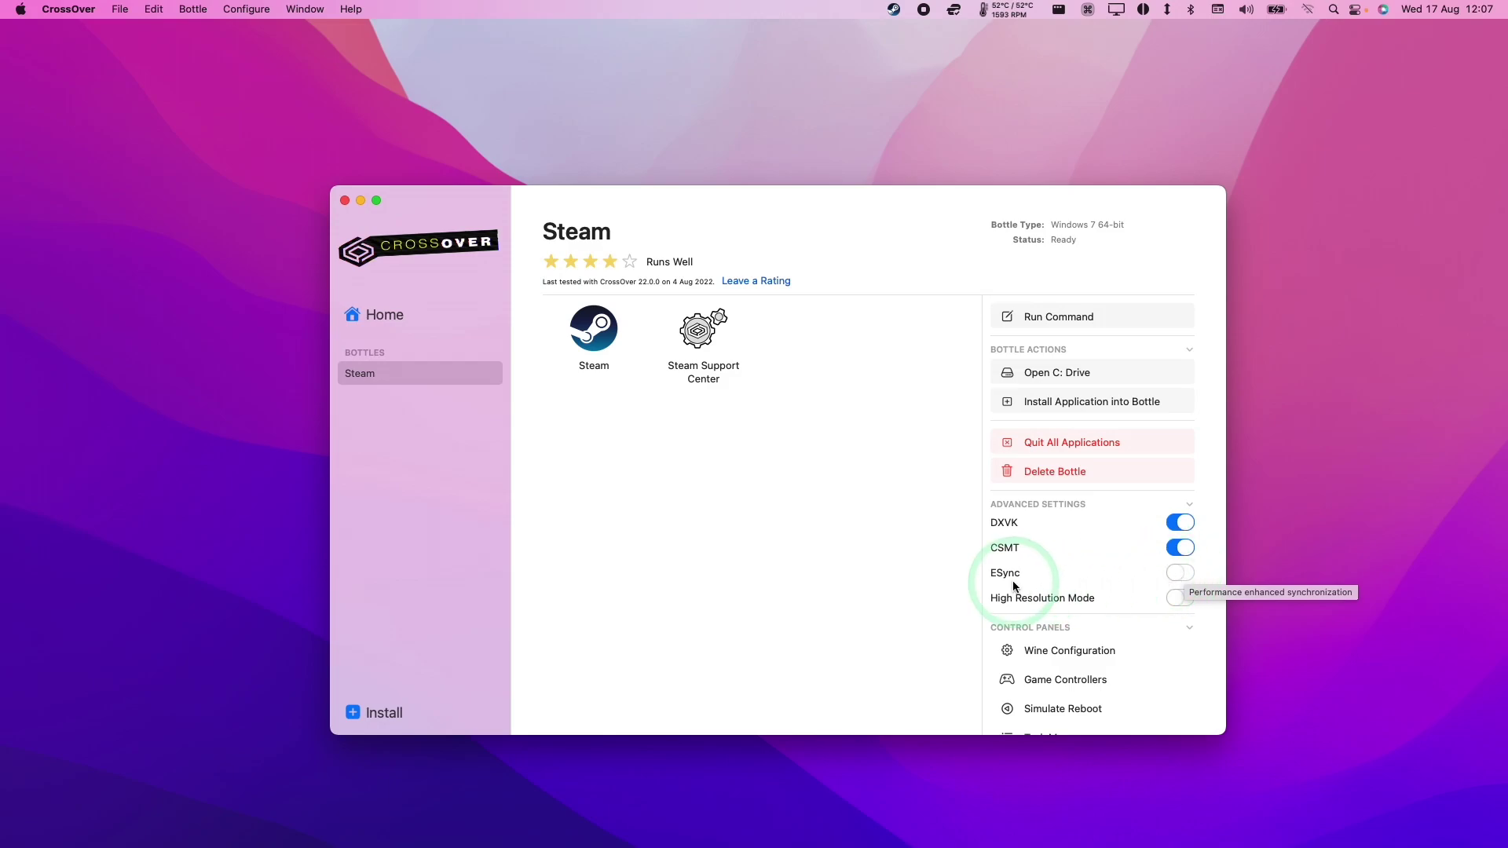
left_click(1188, 576)
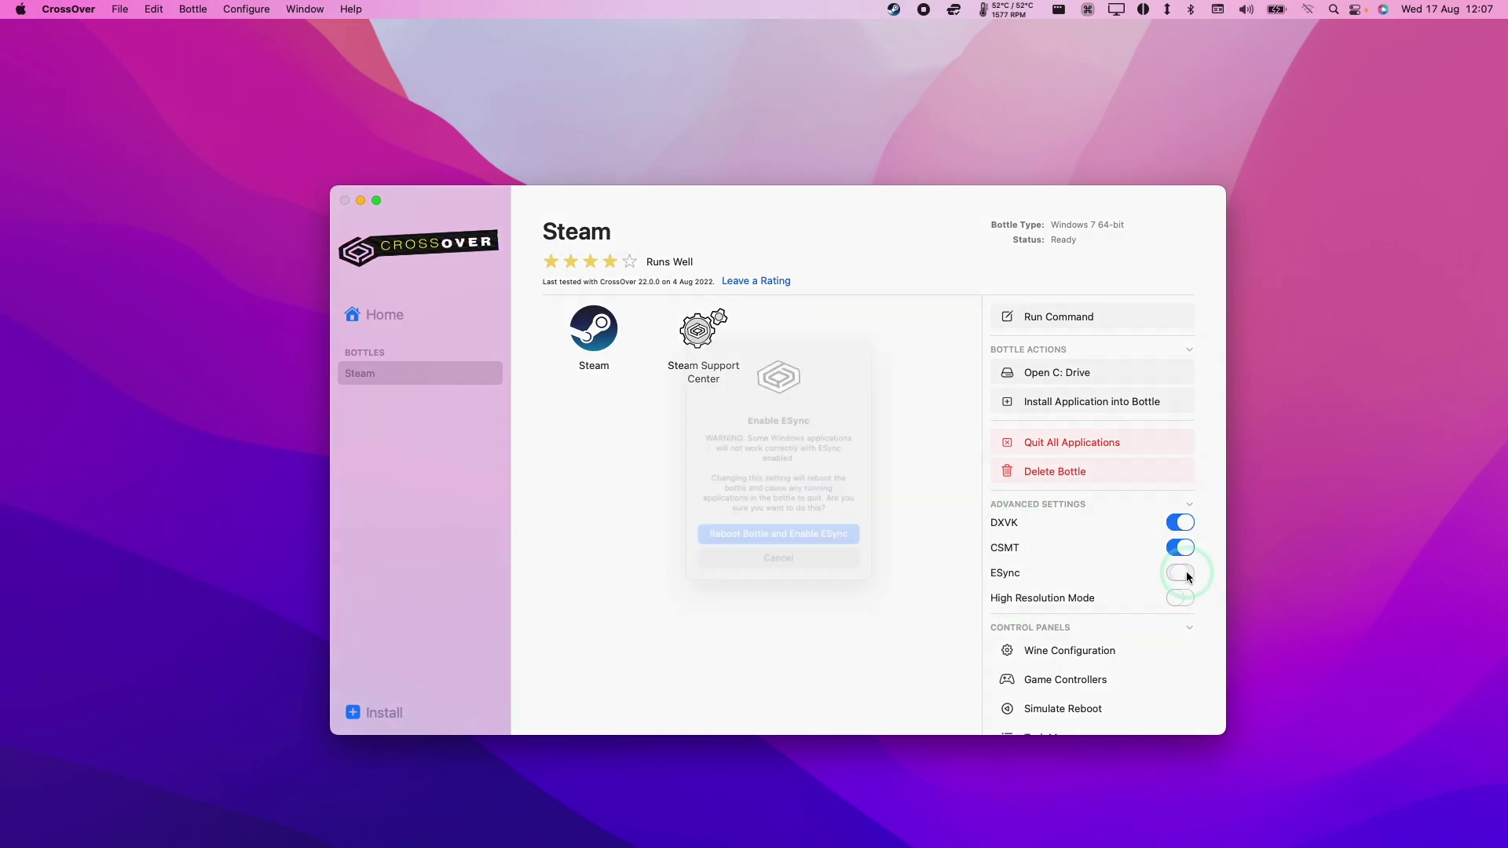
left_click(747, 543)
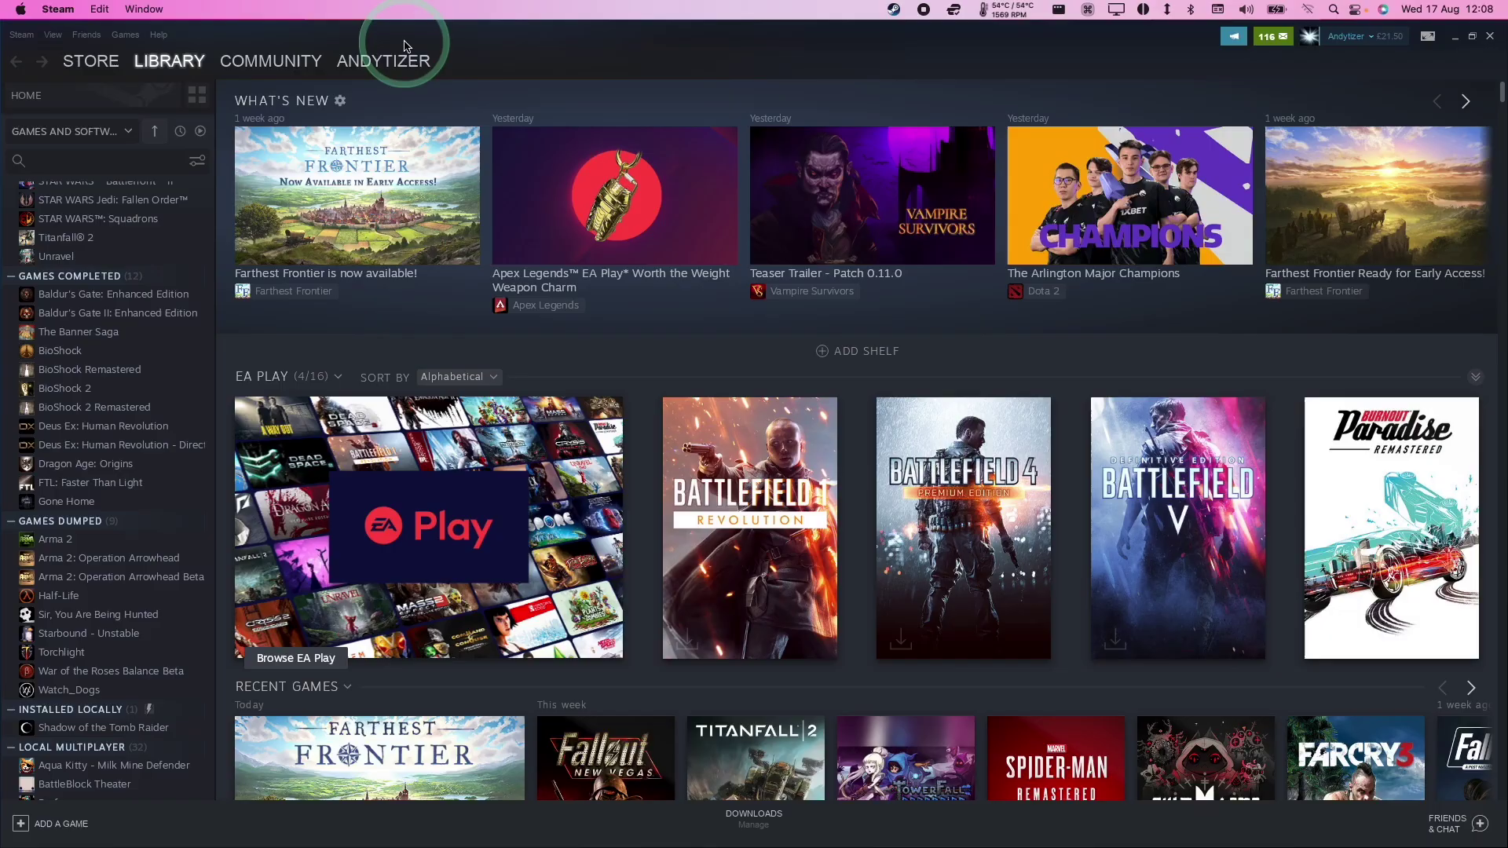
left_click(111, 159)
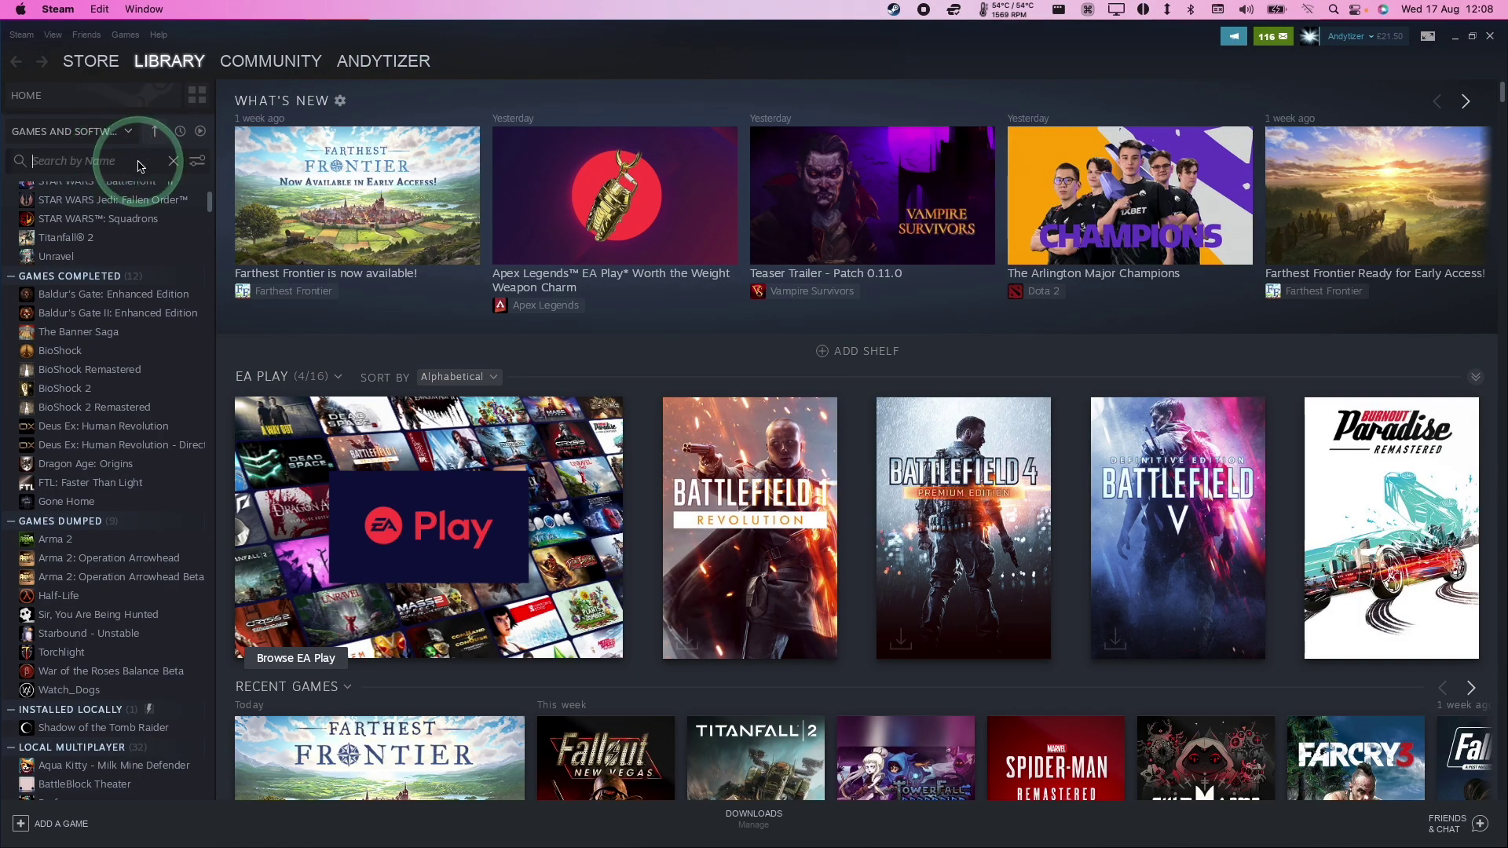
Search the Steam Store for 'farthest' and open the Farthest Frontier store page
left_click(91, 60)
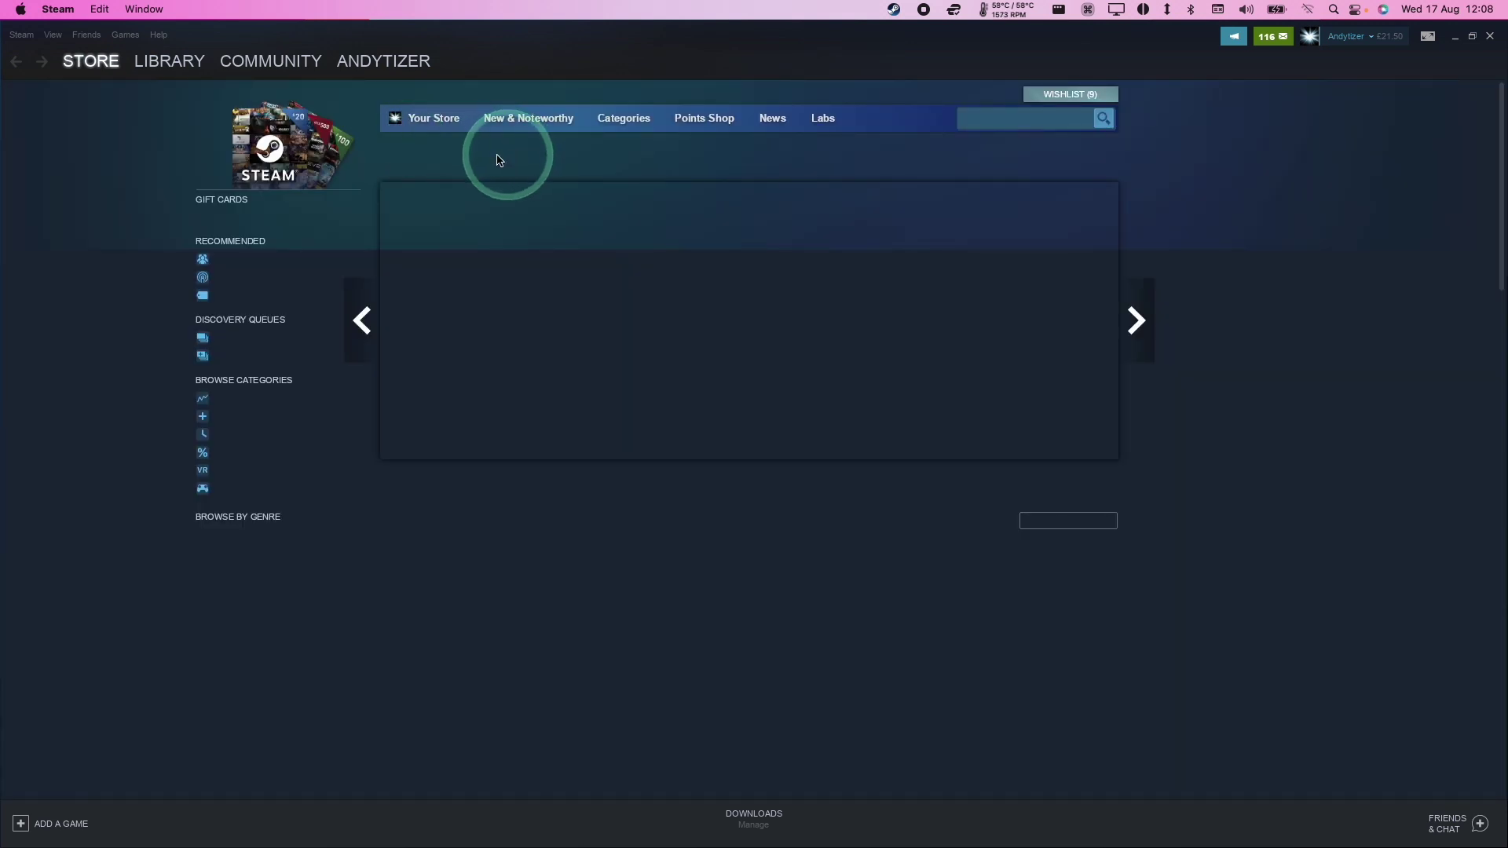
left_click(1023, 129)
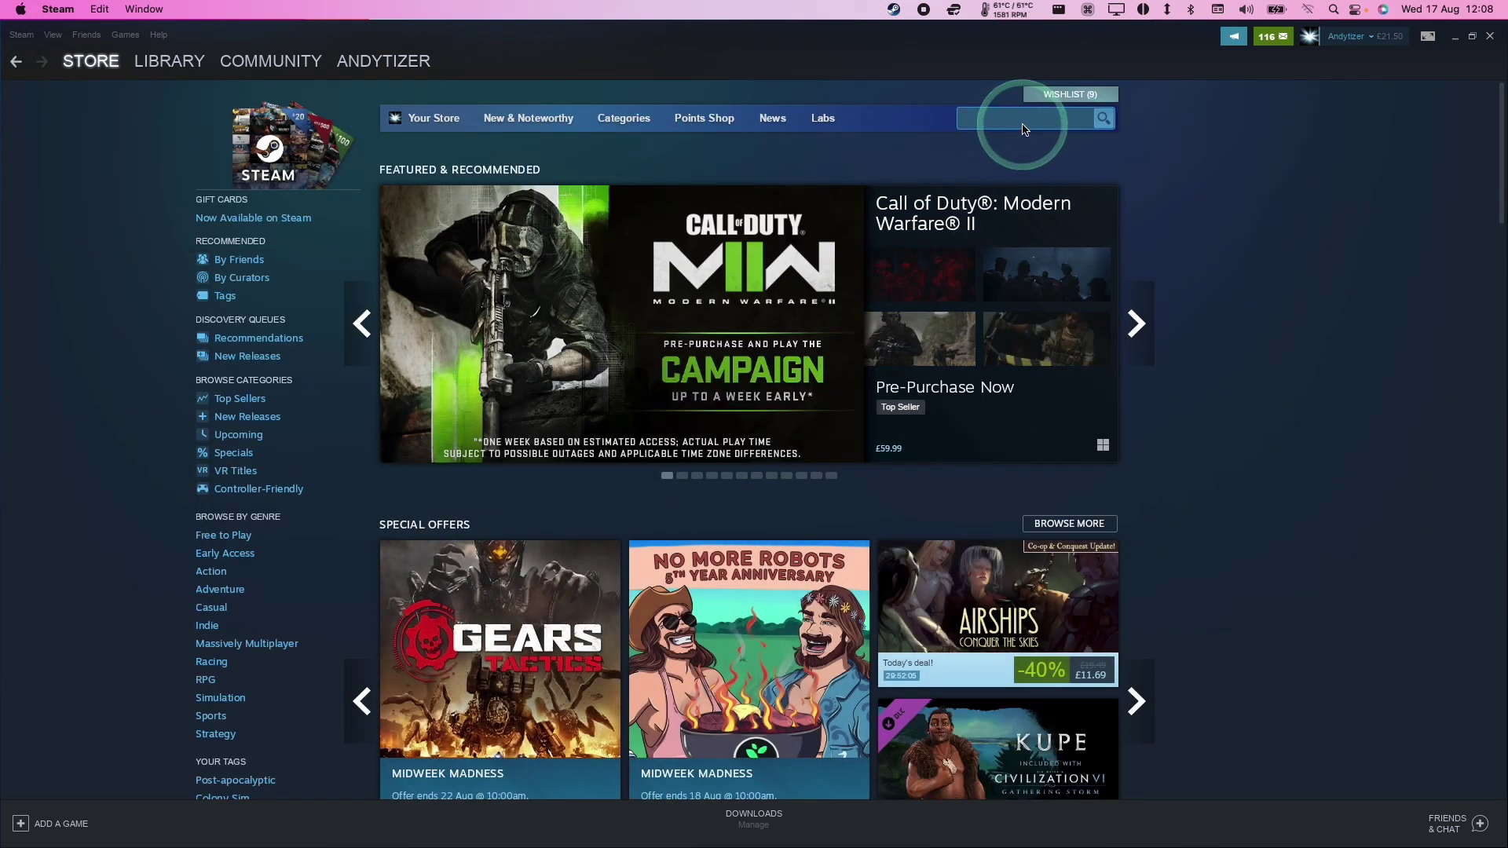
type("farthest")
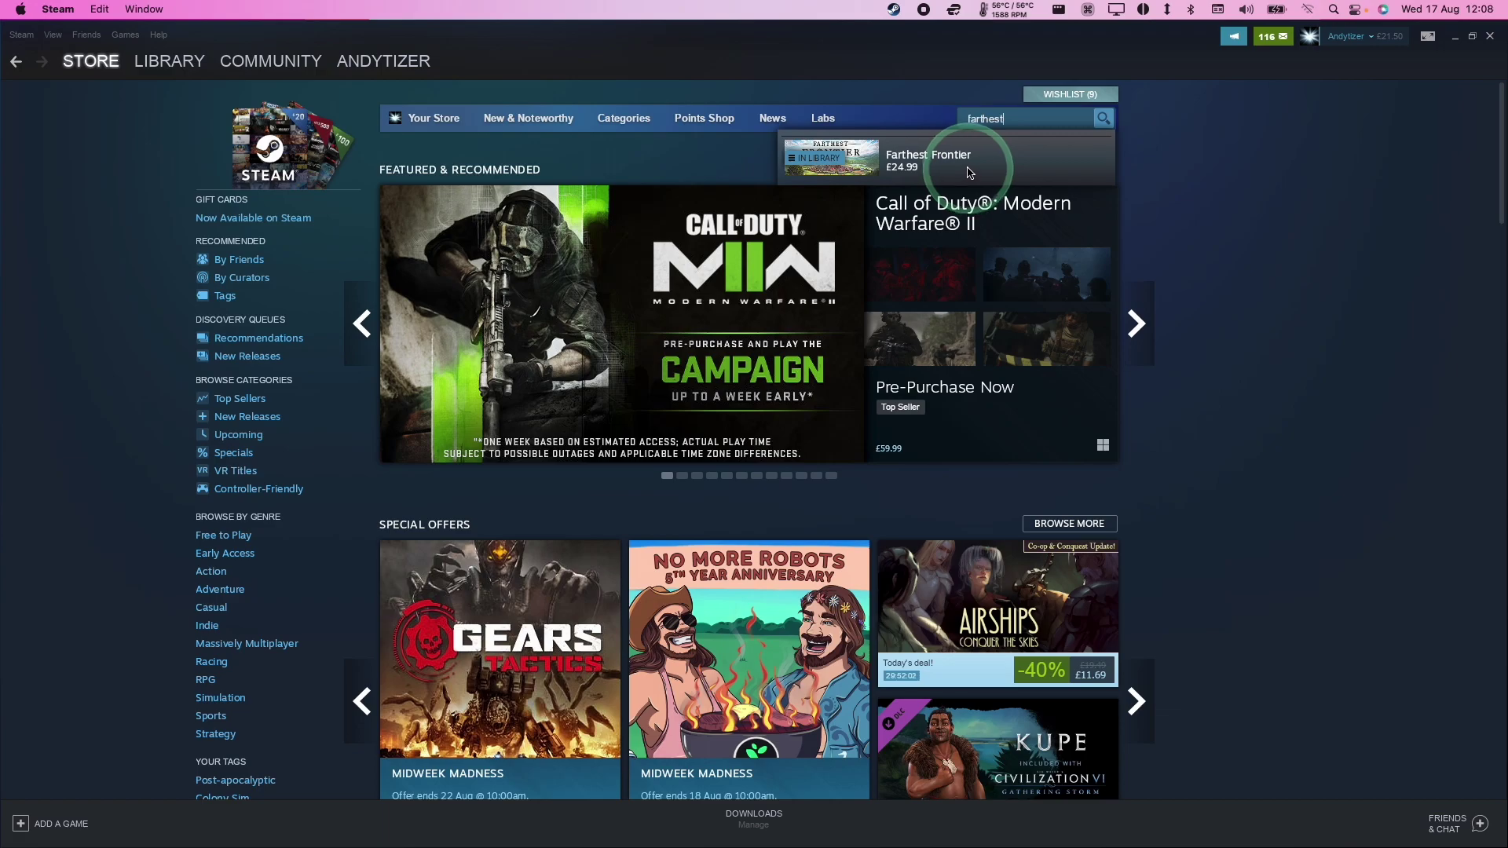
left_click(977, 180)
scroll(775, 572, "down", 10)
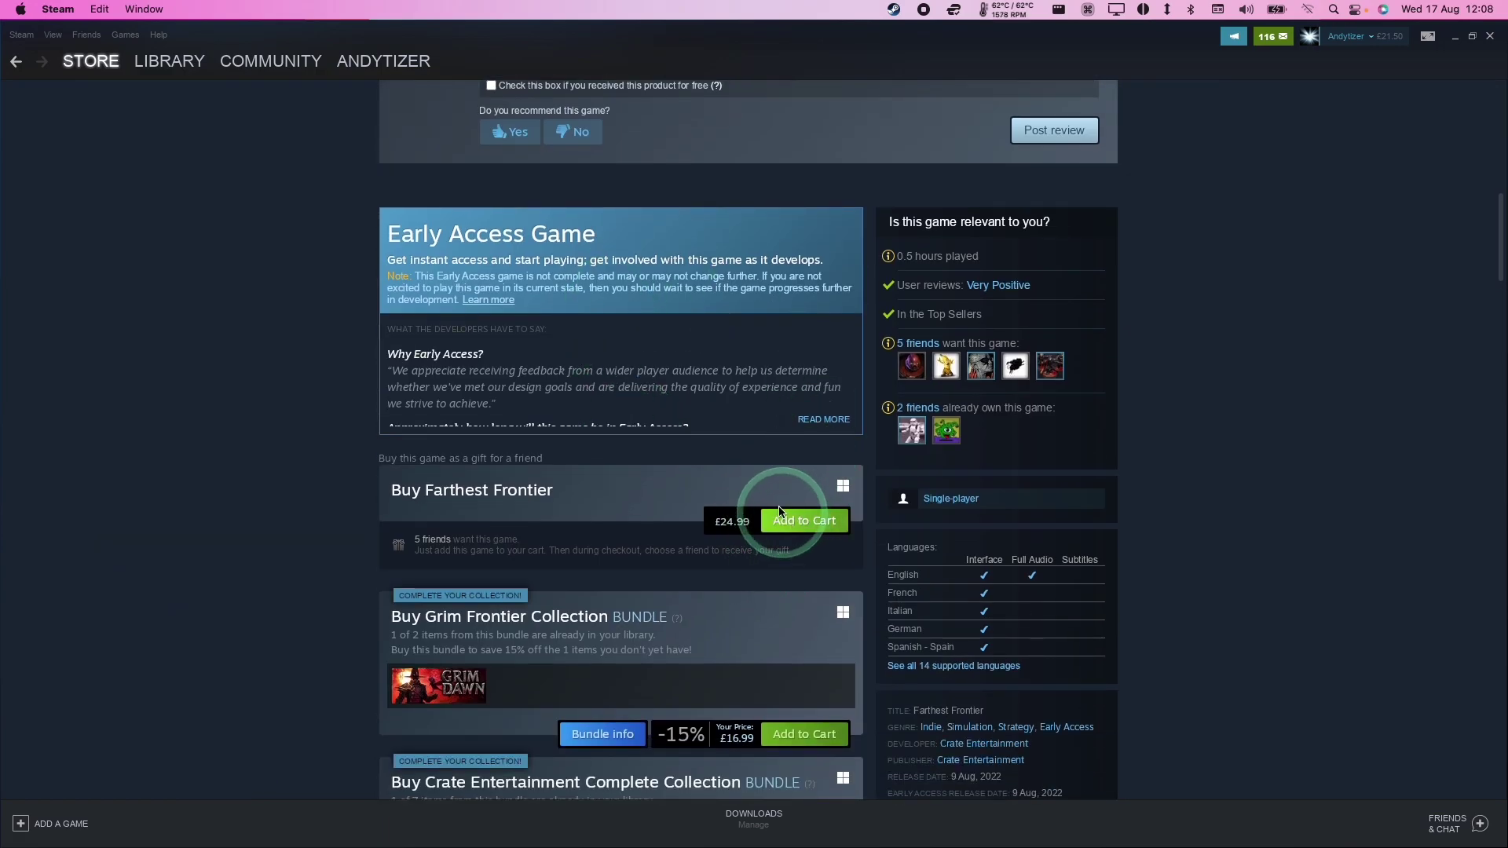
scroll(692, 434, "up", 10)
Find Farthest Frontier in the Steam library by searching 'farthest' and open its page
left_click(169, 60)
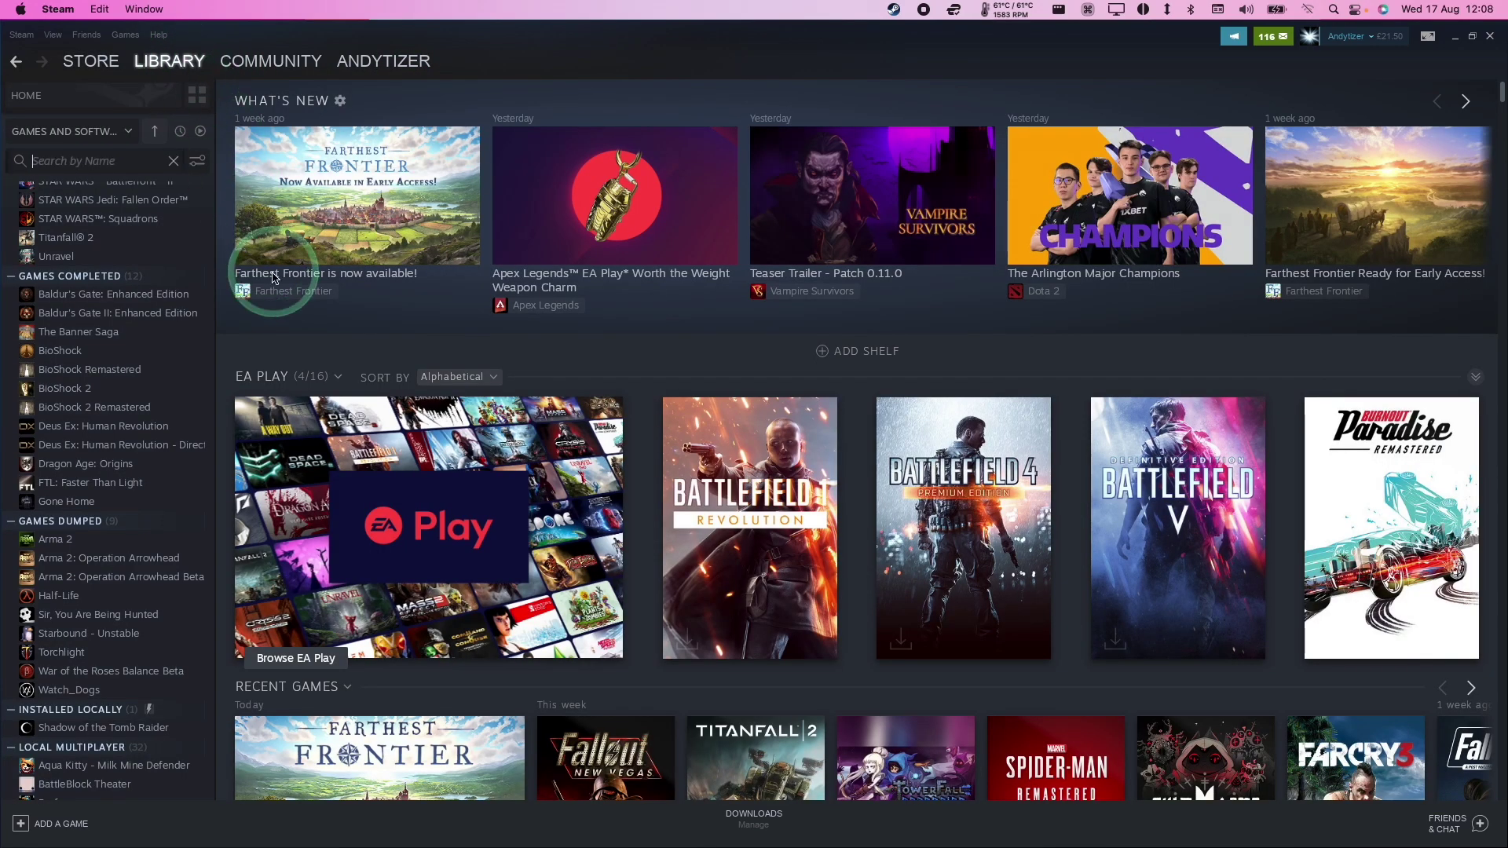
left_click(135, 157)
type("farthest")
left_click(94, 209)
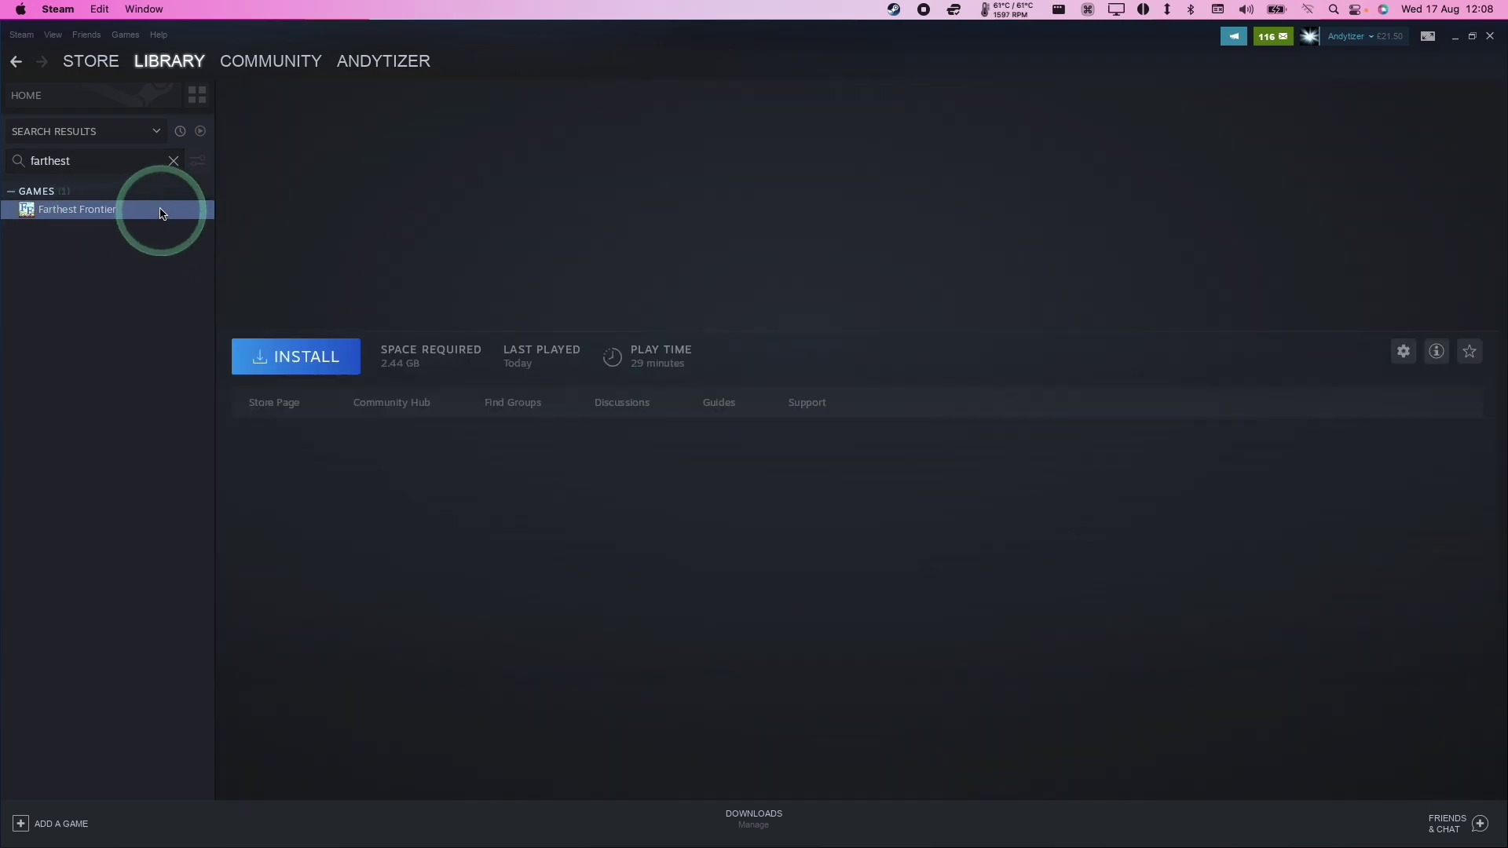
Install Farthest Frontier and launch it with PLAY
left_click(275, 366)
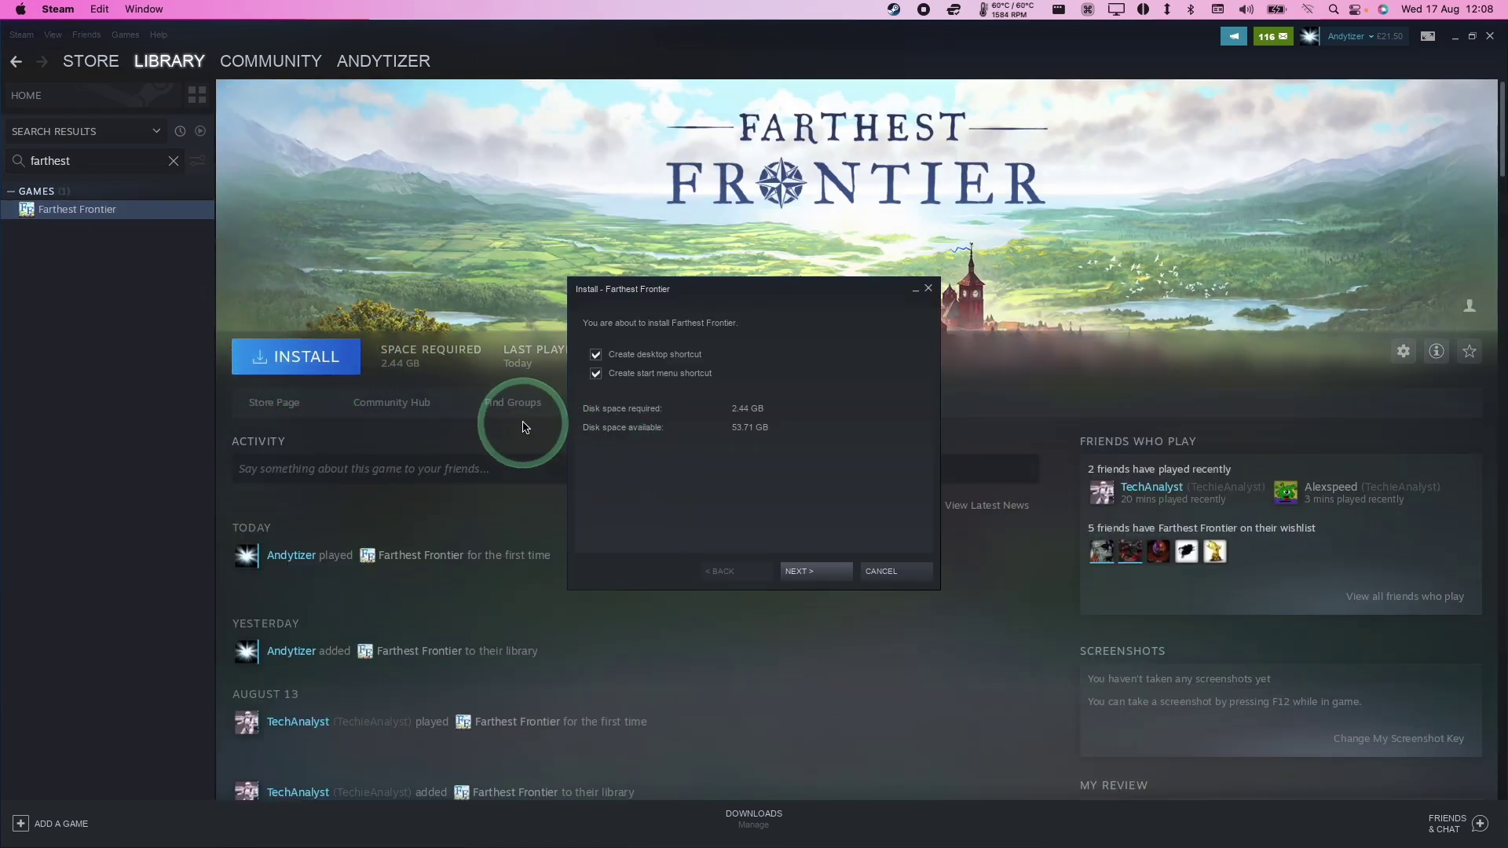
left_click(783, 572)
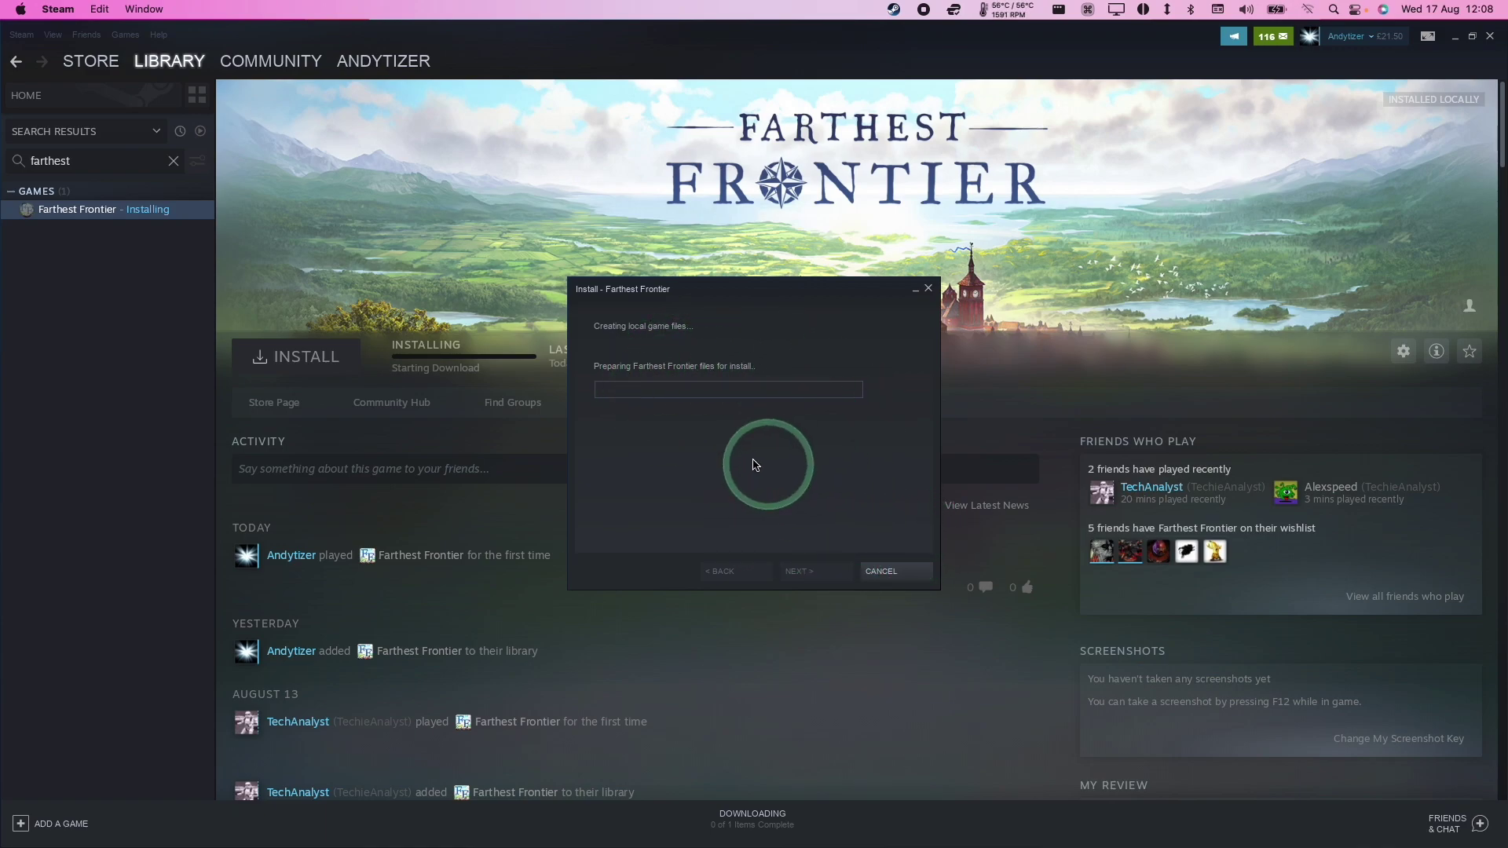
left_click(878, 571)
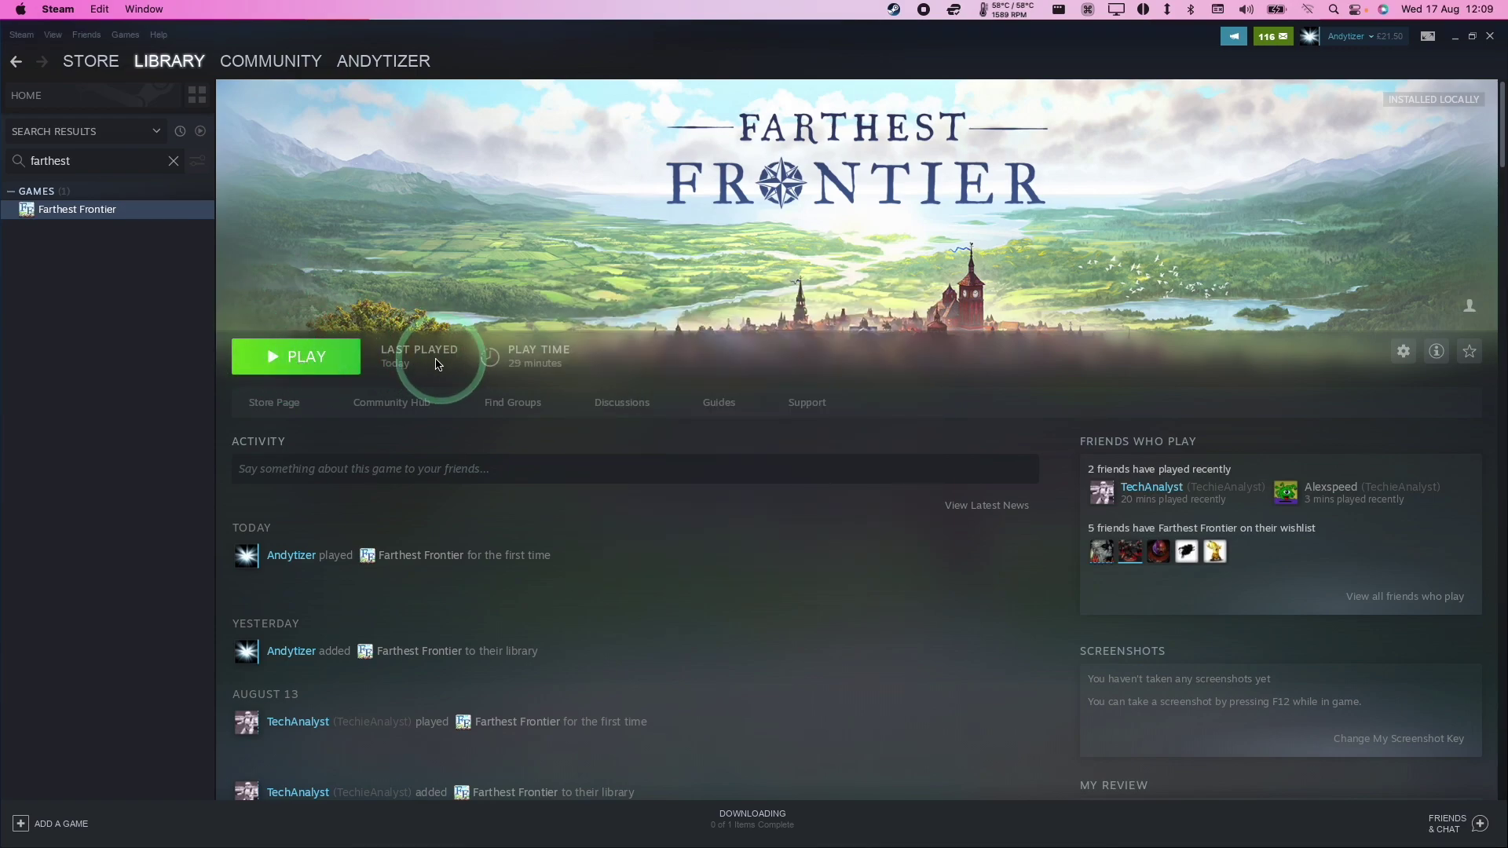
left_click(289, 356)
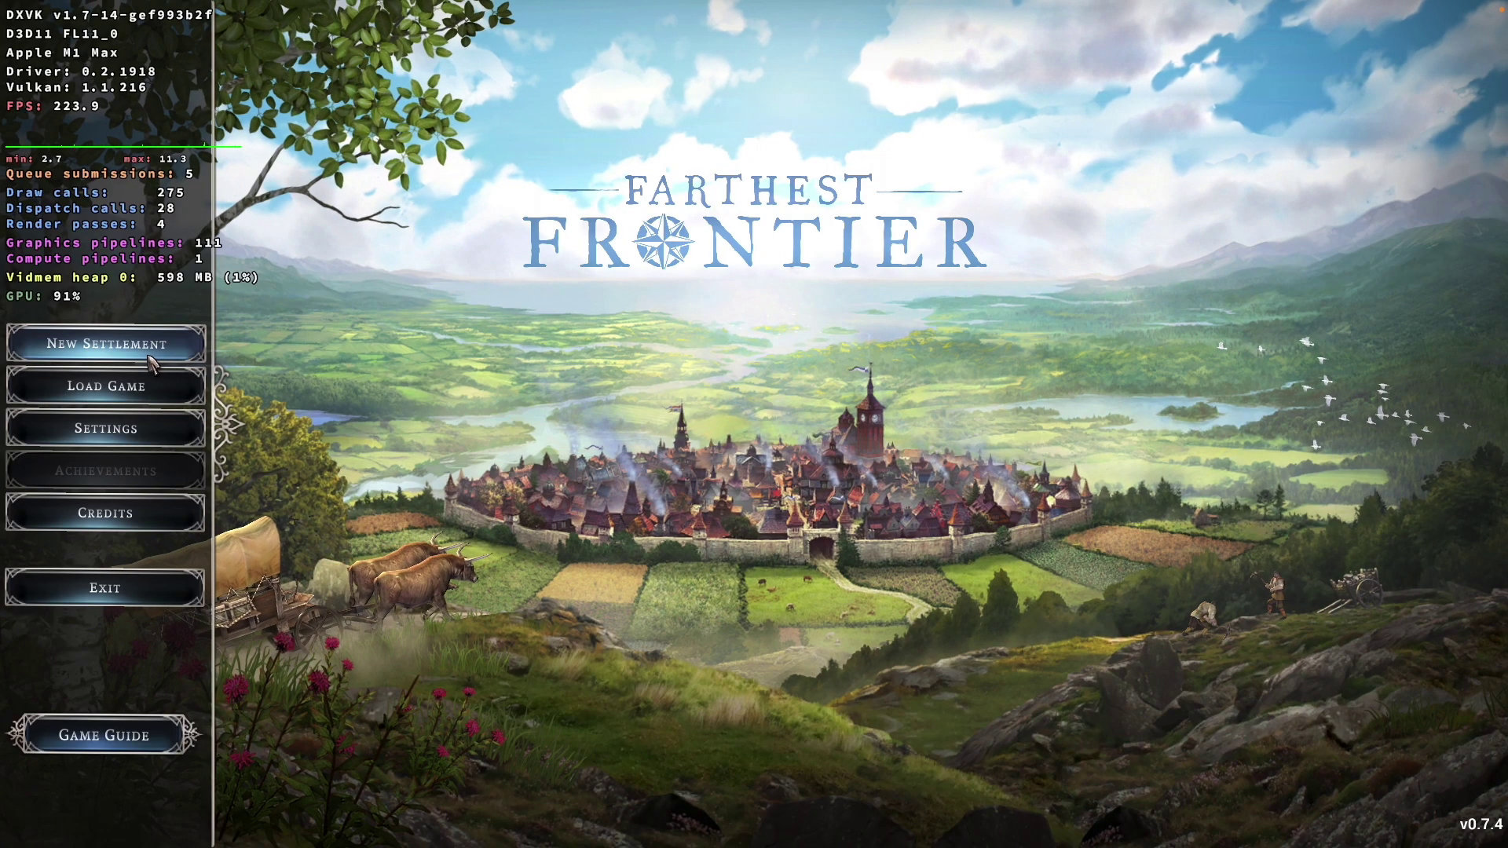
Start a New Settlement from the Farthest Frontier main menu
left_click(156, 363)
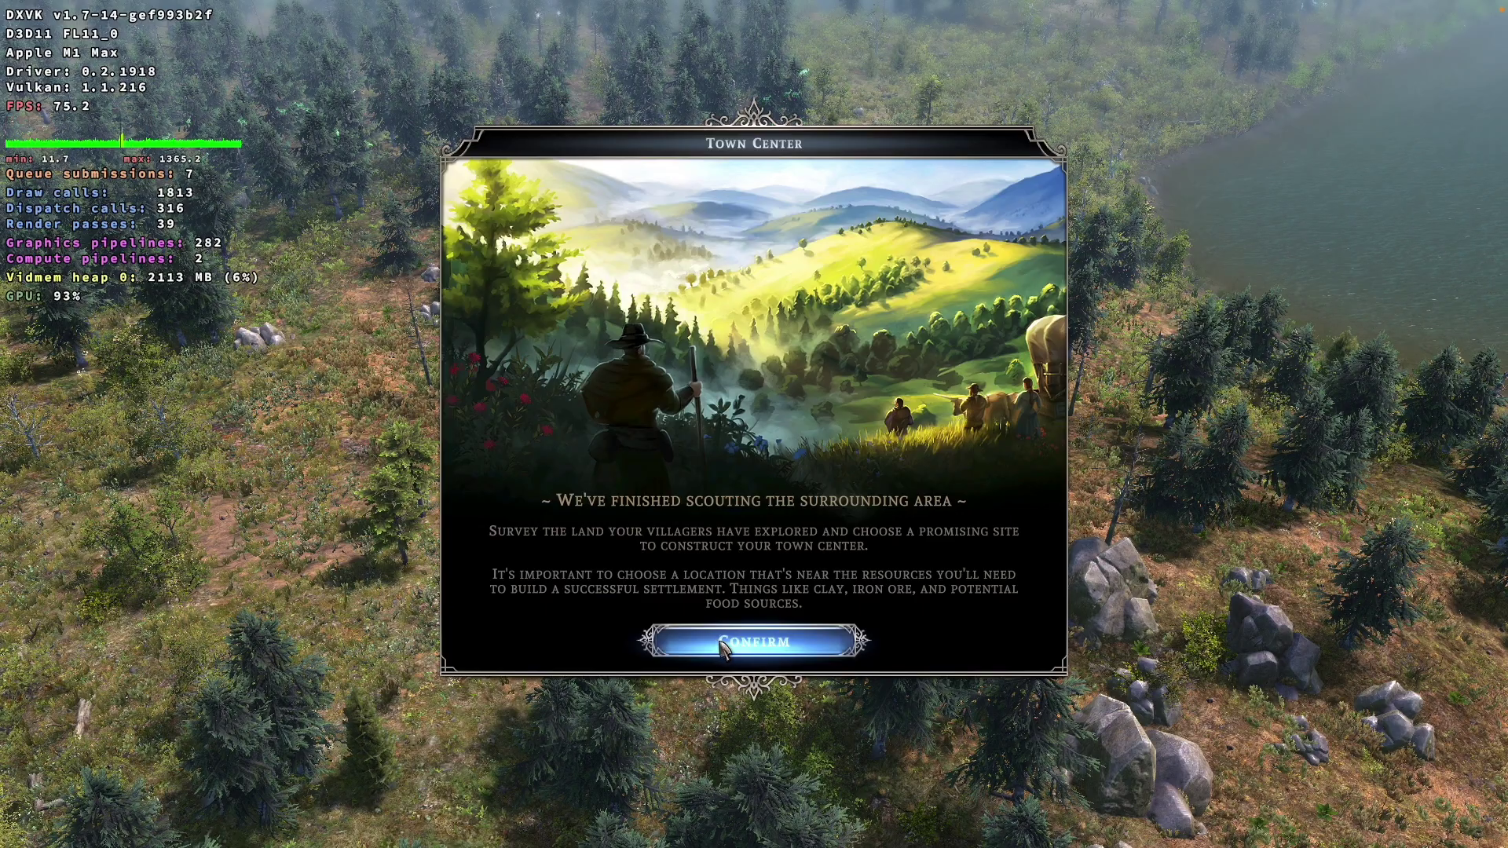
Confirm the settlement setup, then review the Video Settings from the pause menu
left_click(722, 647)
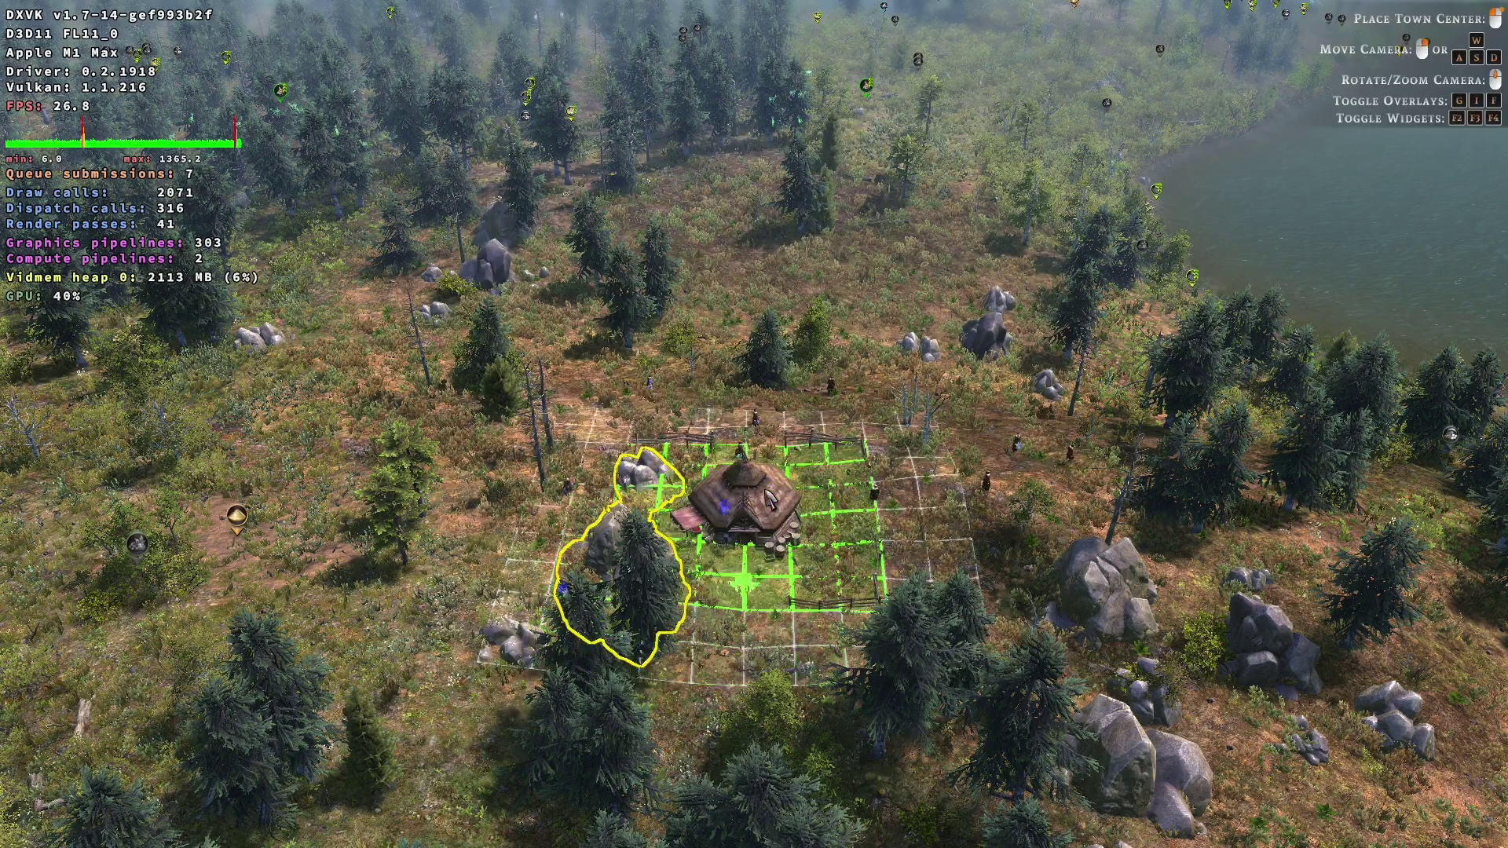
scroll(795, 544, "up", 2)
key("Escape")
left_click(671, 232)
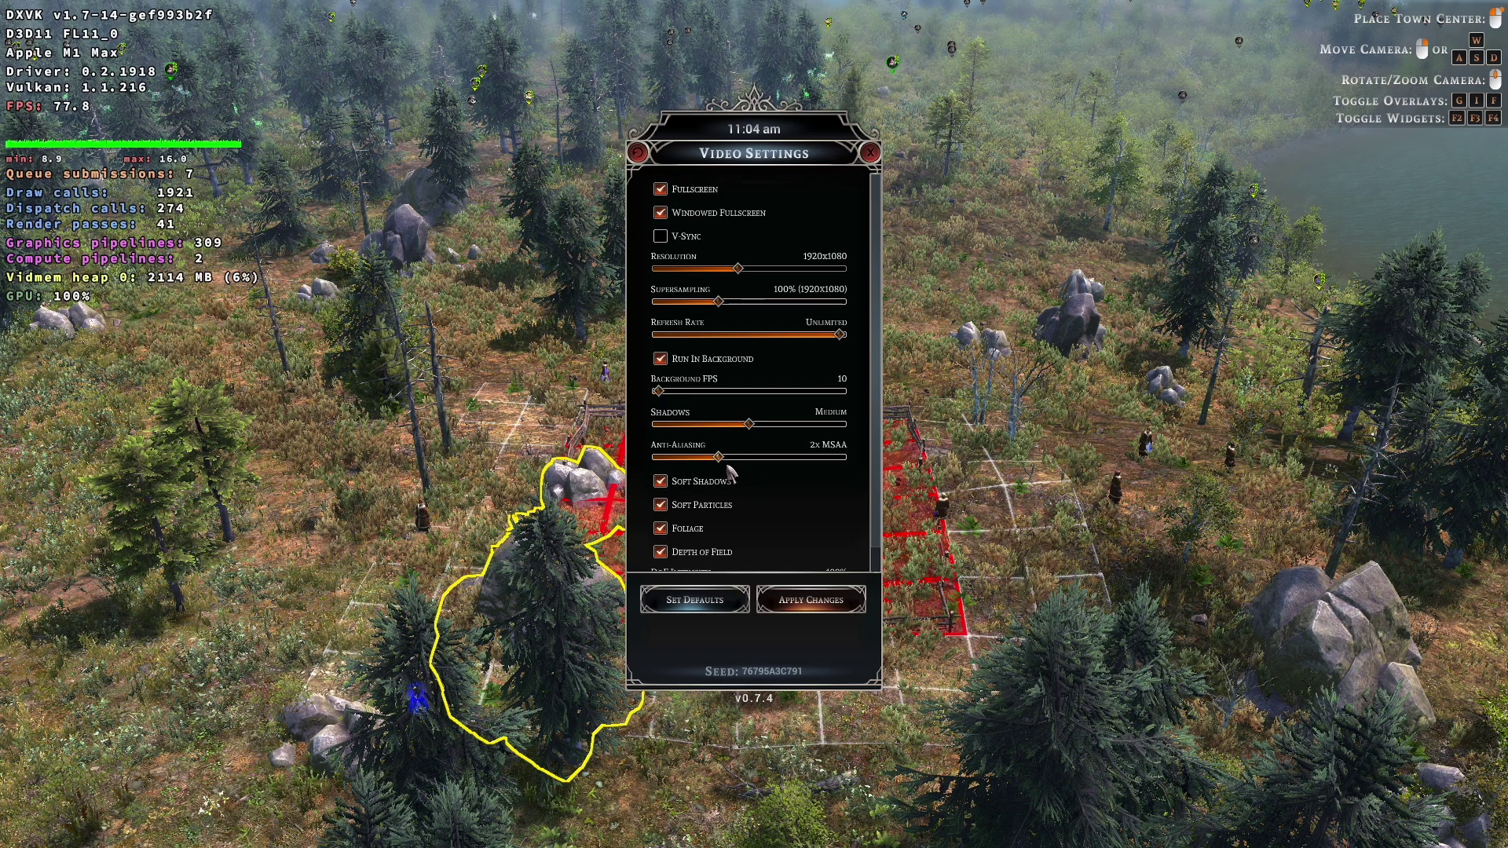
scroll(671, 497, "down", 1)
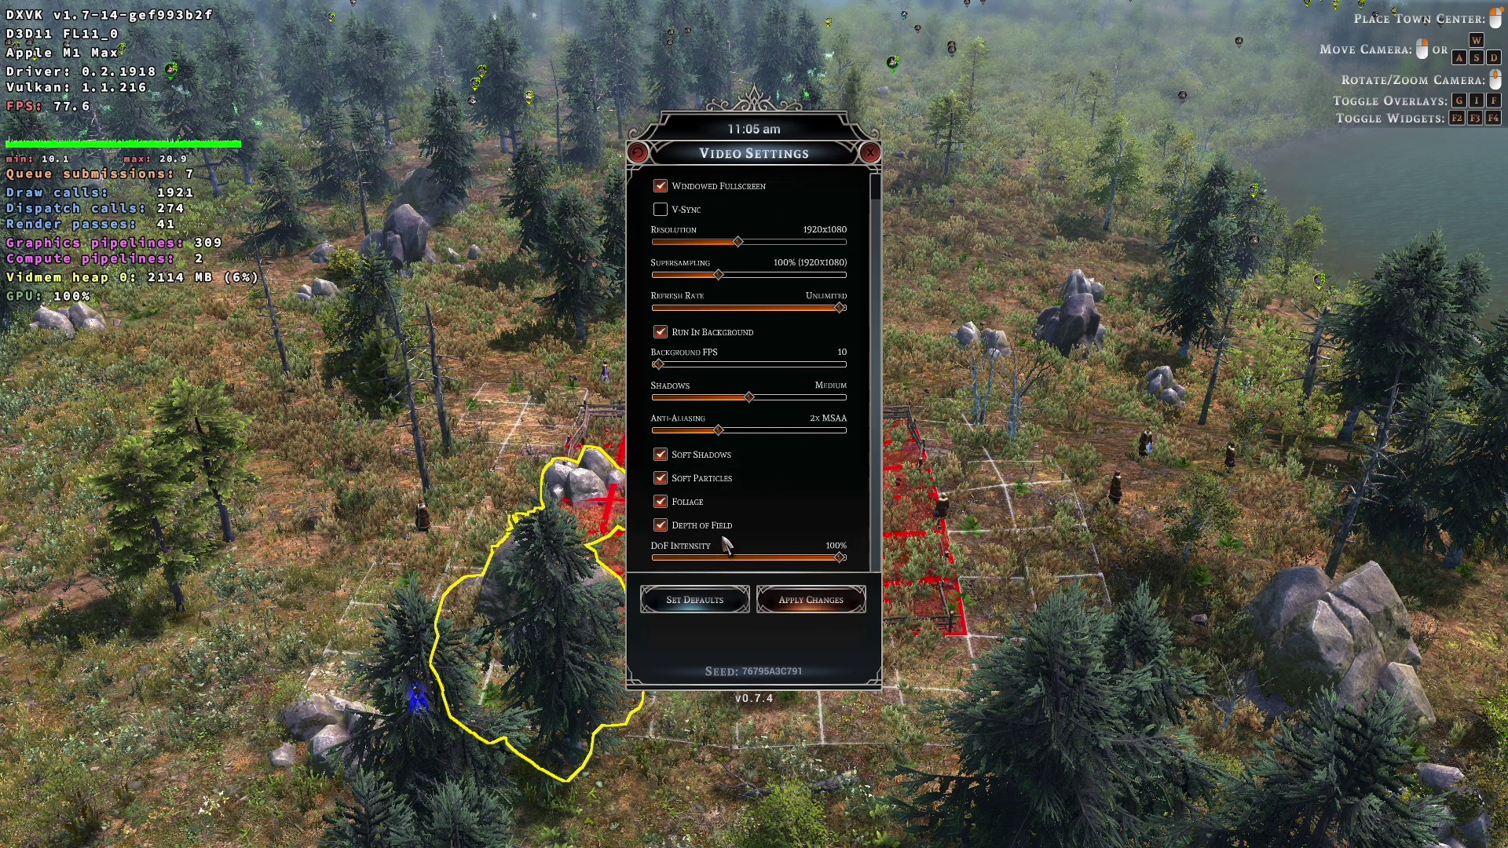
left_click(869, 153)
Place the Town Center on the map and confirm the location
scroll(738, 447, "up", 5)
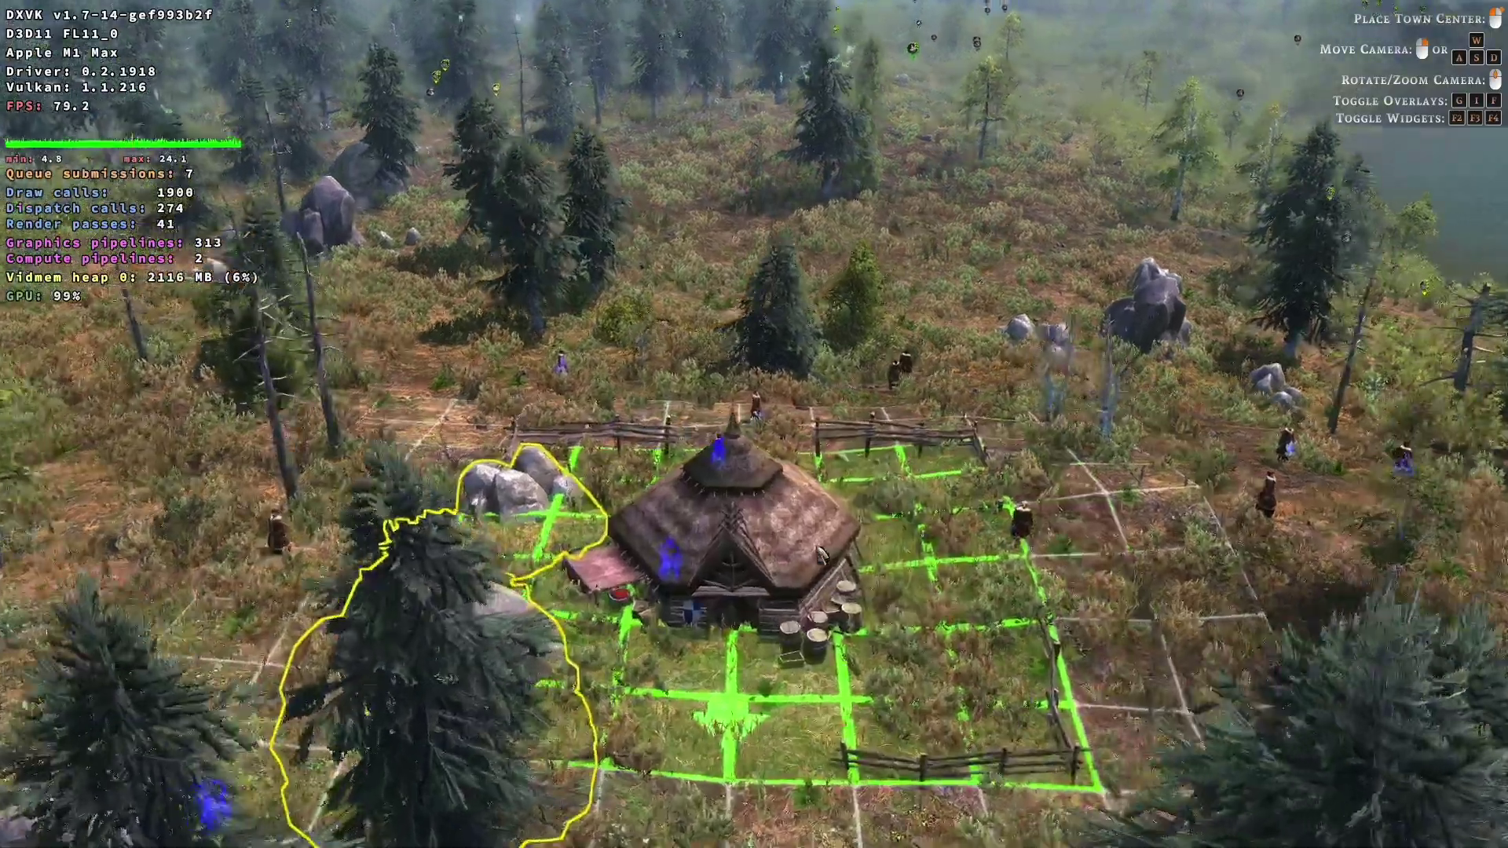
scroll(754, 424, "down", 5)
key("Escape")
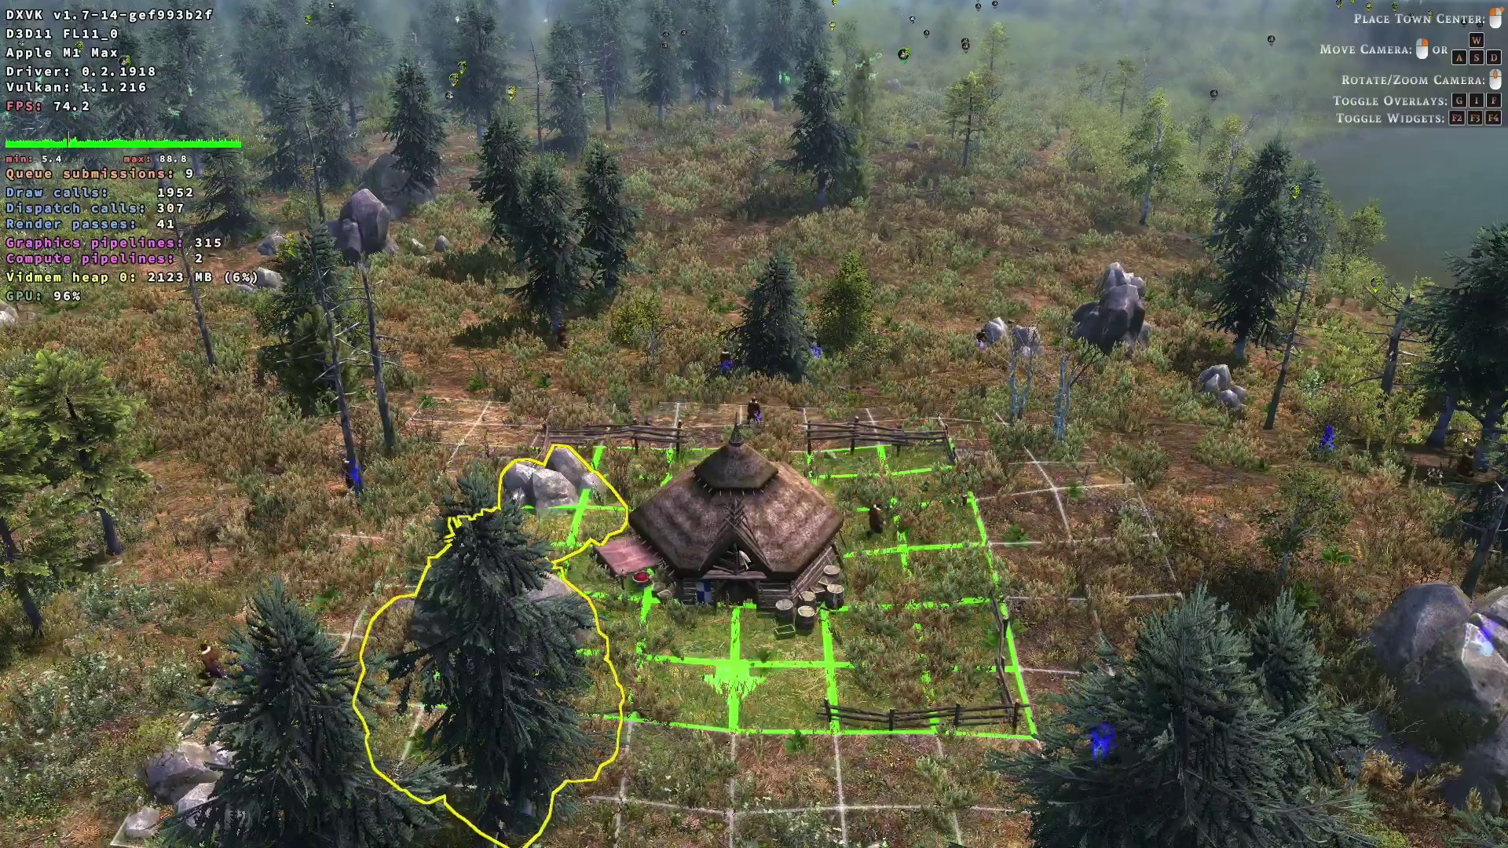
scroll(811, 648, "up", 3)
left_click(696, 464)
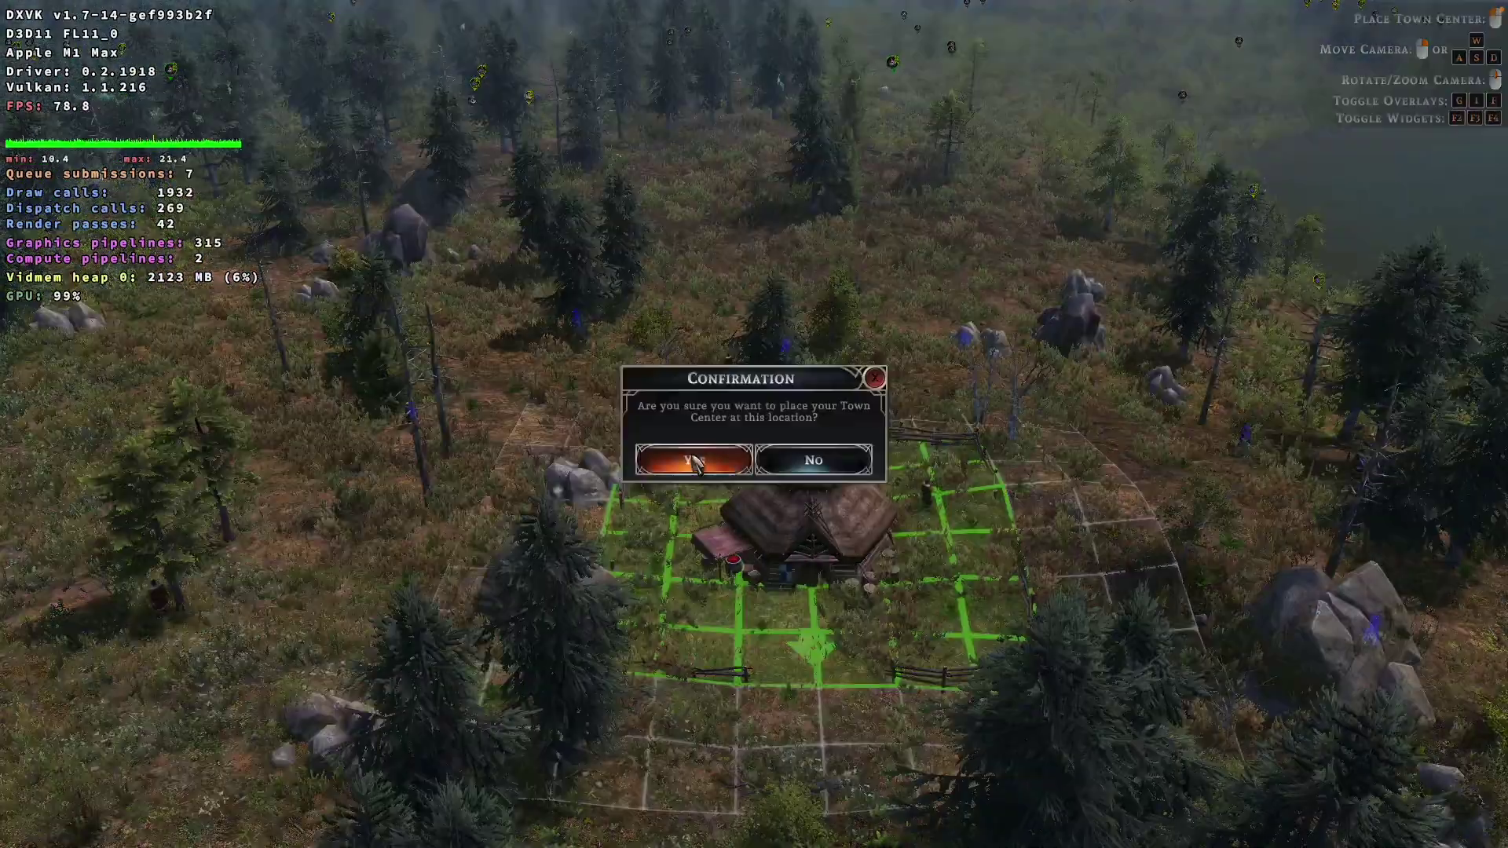
key("Return")
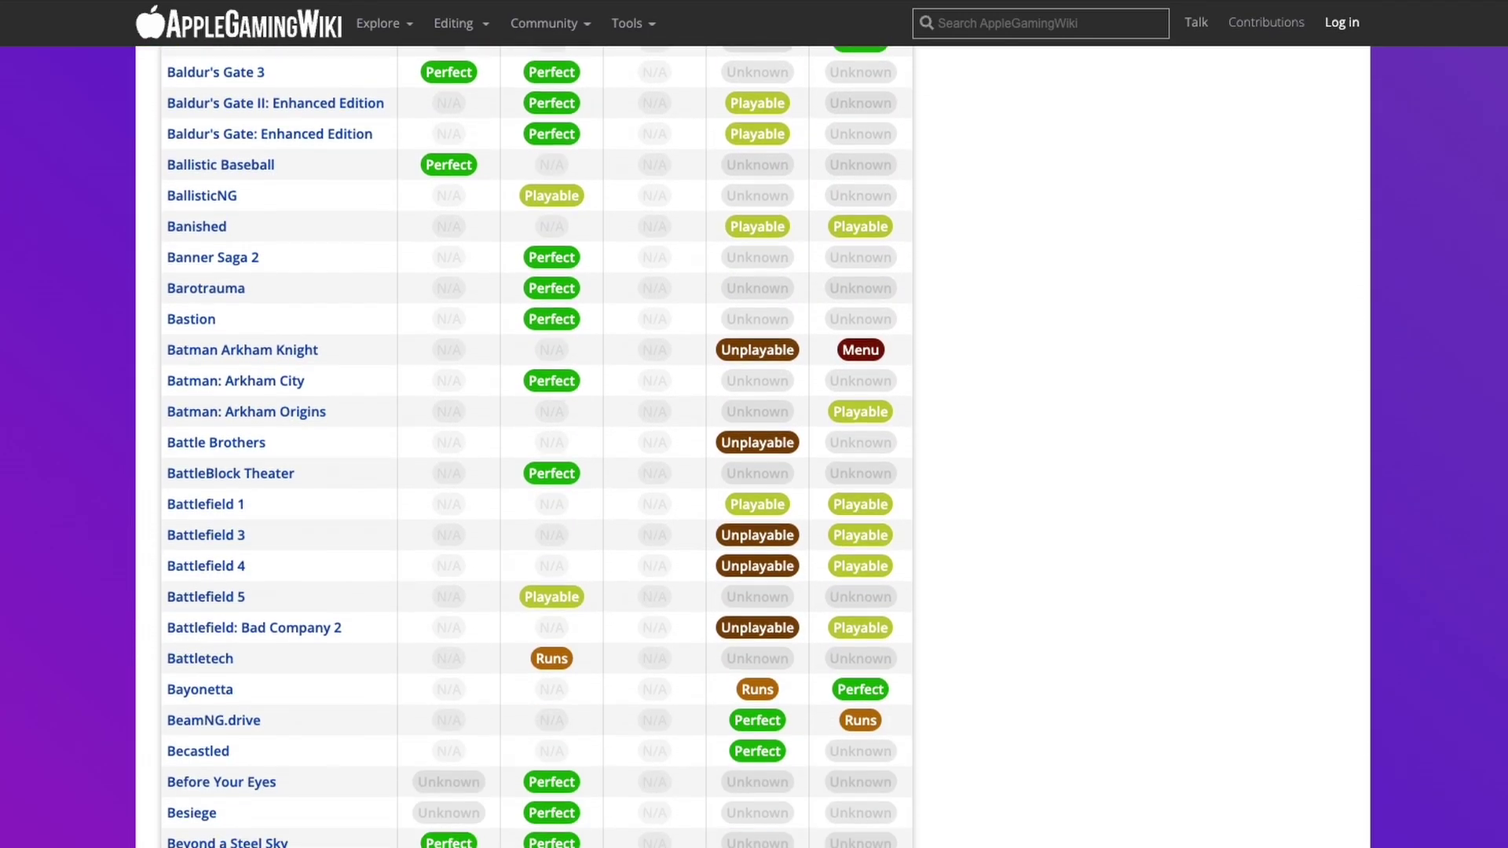
Scroll the compatibility table from the Baldur's Gate titles down to Diablo
scroll(536, 447, "down", 12)
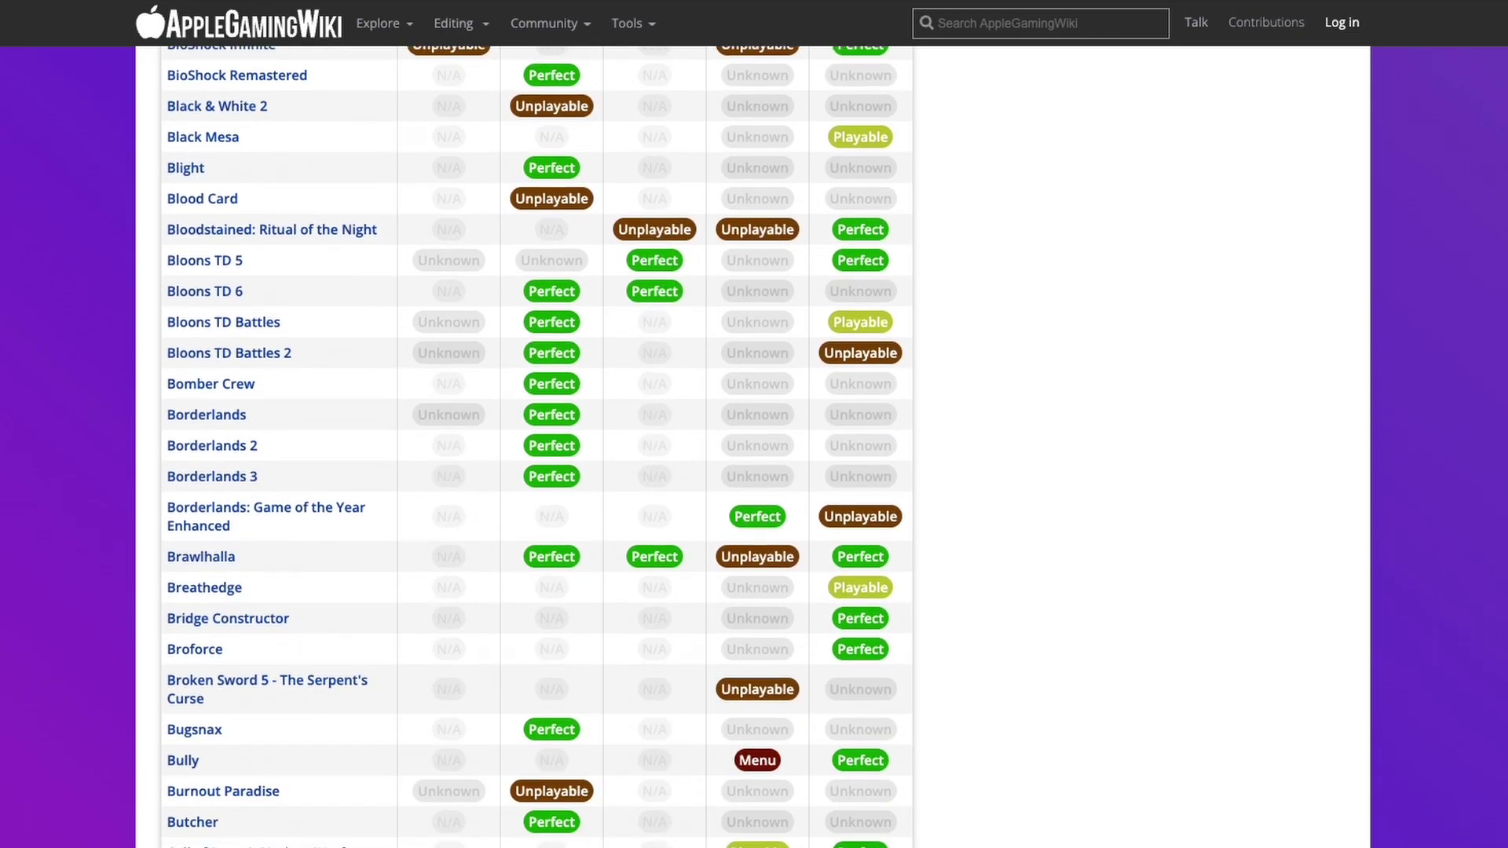
scroll(537, 447, "down", 12)
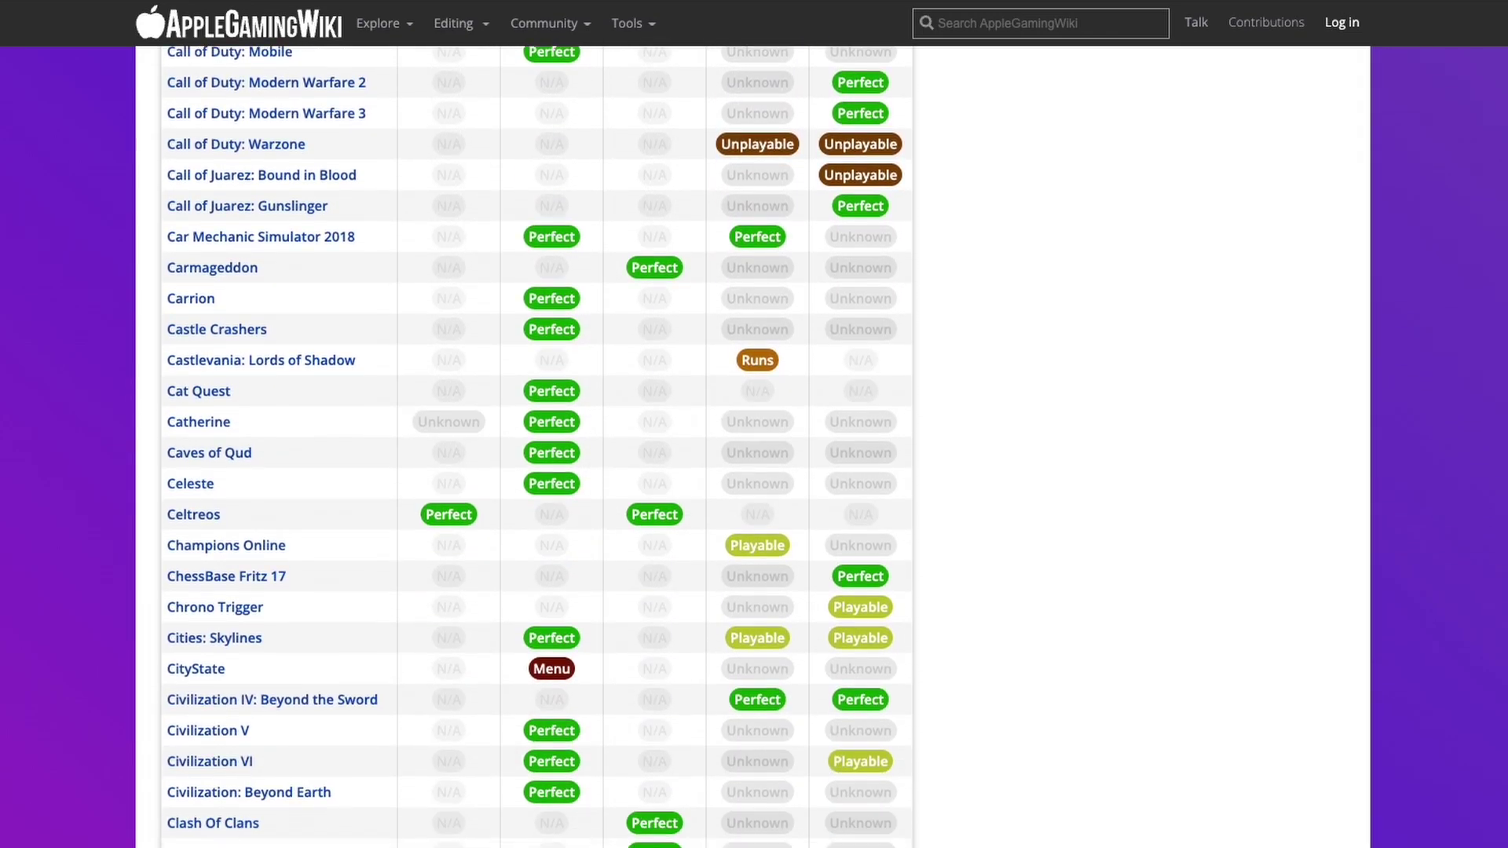
scroll(537, 448, "down", 12)
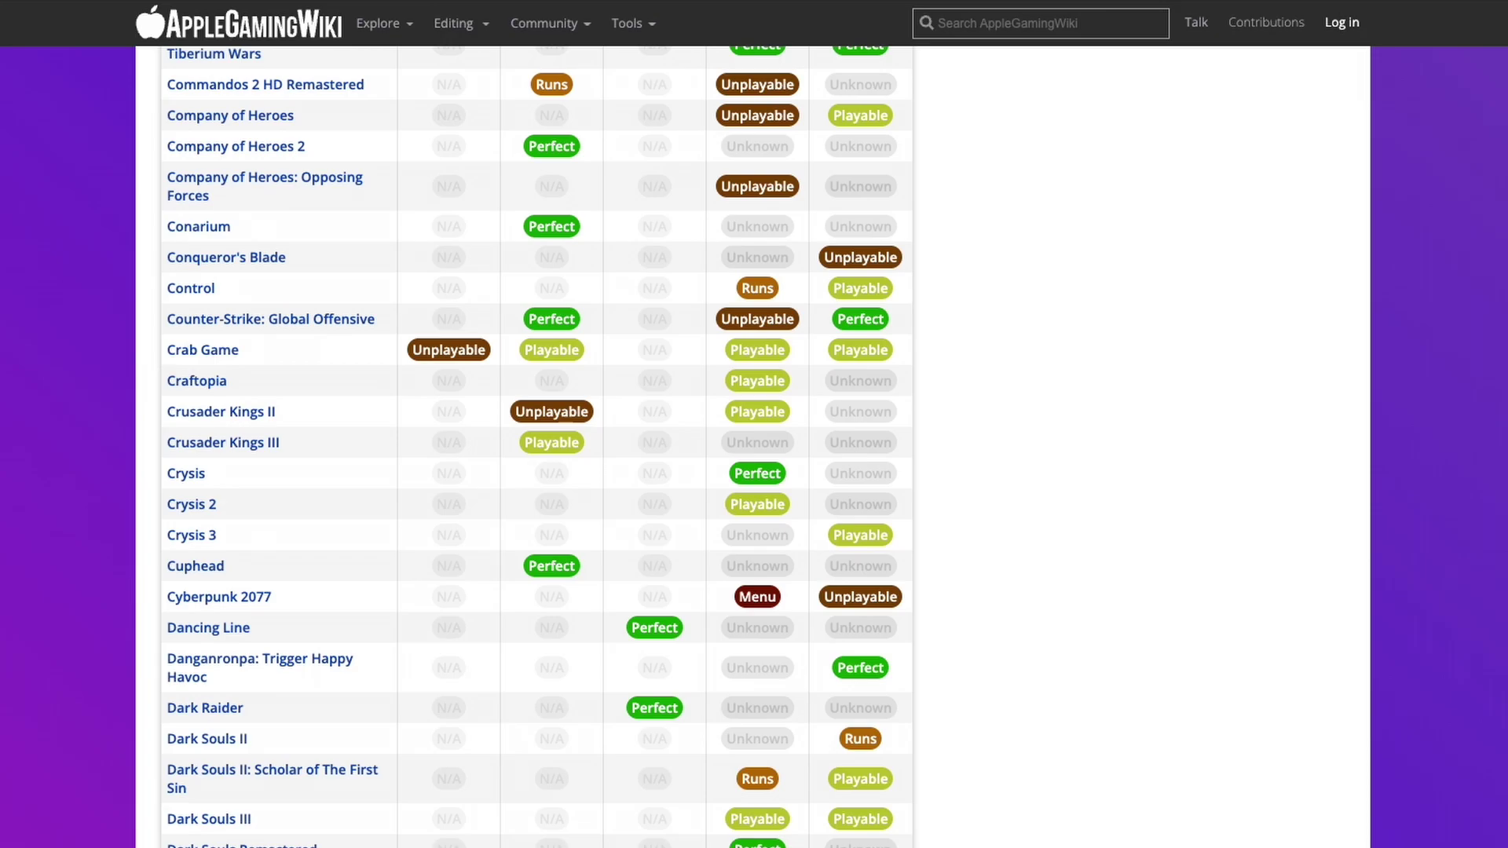
scroll(536, 448, "down", 12)
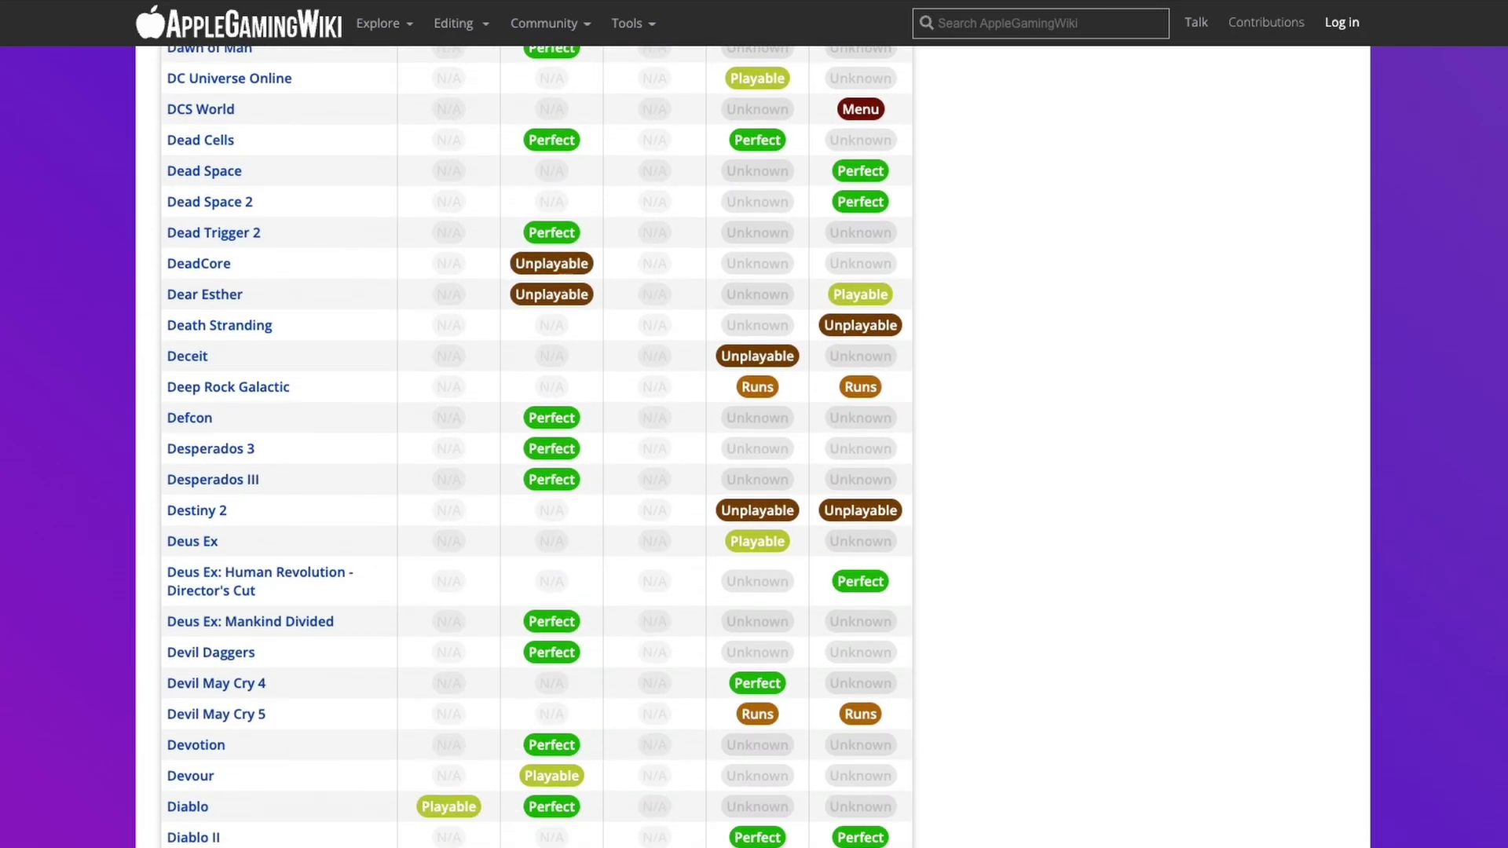